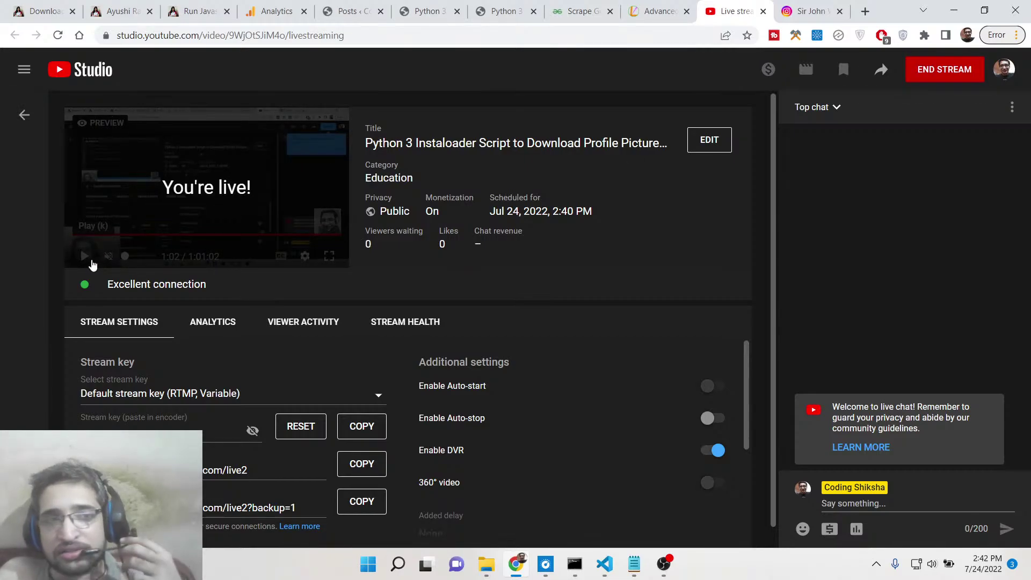
Close the extra browser tab and switch to the codingshiksha Instagram profile
left_click(150, 12)
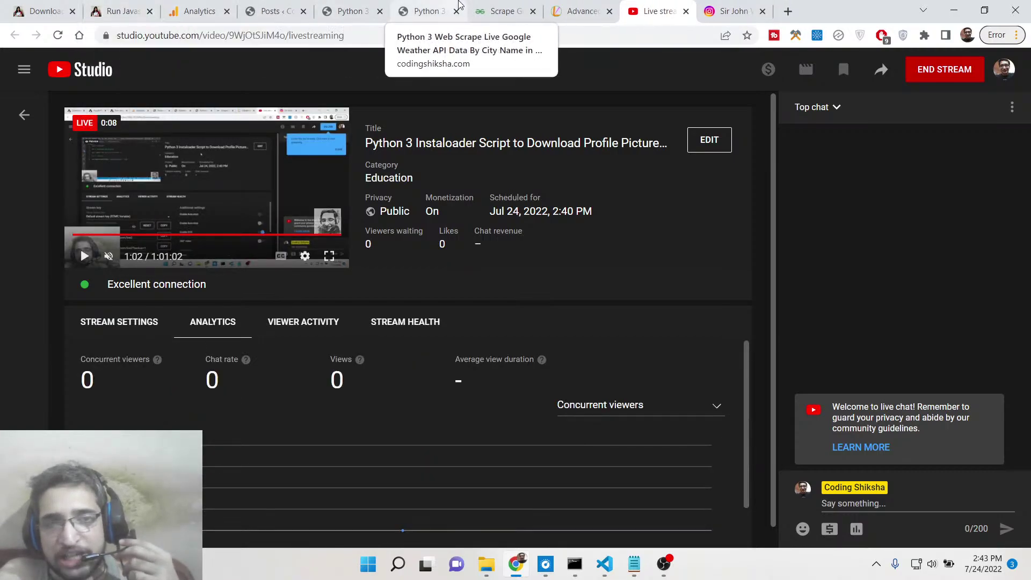
left_click(729, 12)
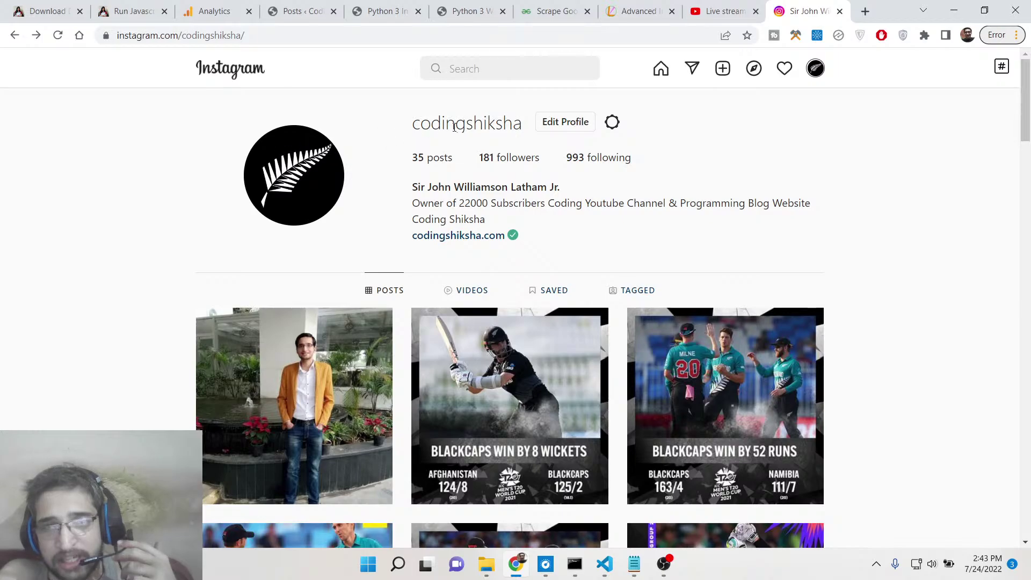
View codingshiksha's fern profile picture full-size in a new tab, close it, and select the username
double_click(454, 127)
right_click(306, 167)
left_click(316, 172)
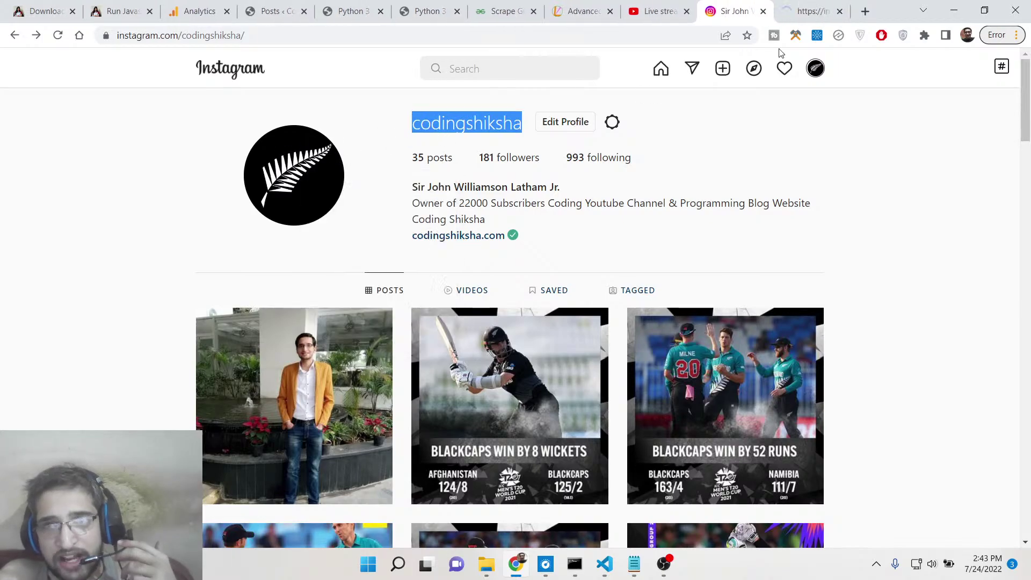
left_click(809, 12)
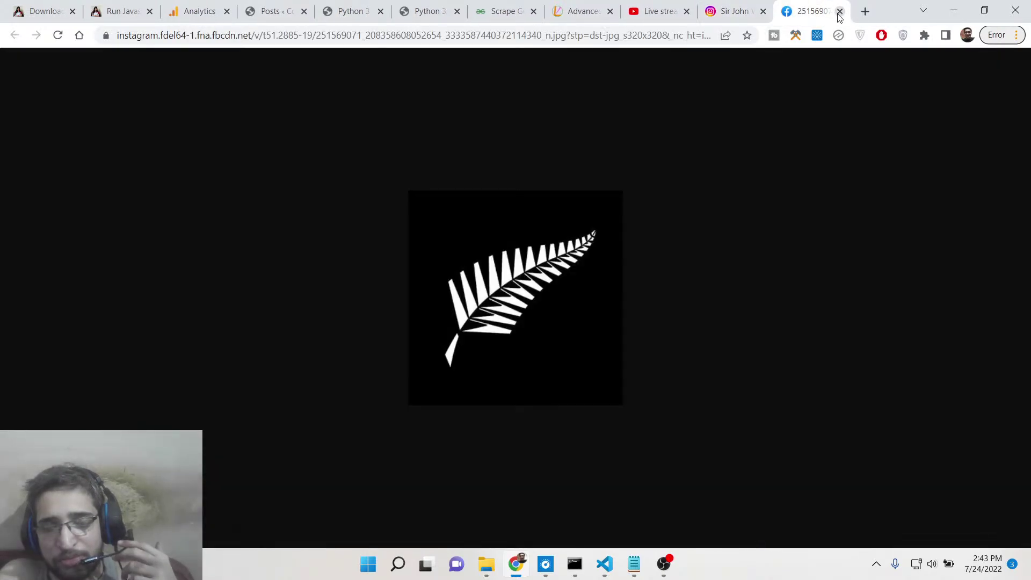
left_click(839, 11)
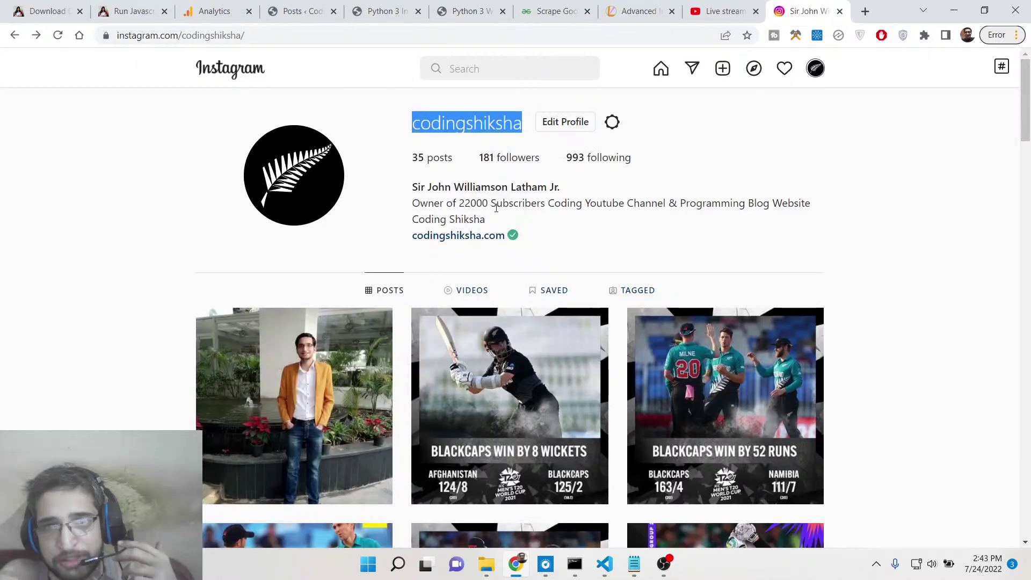
left_click(344, 130)
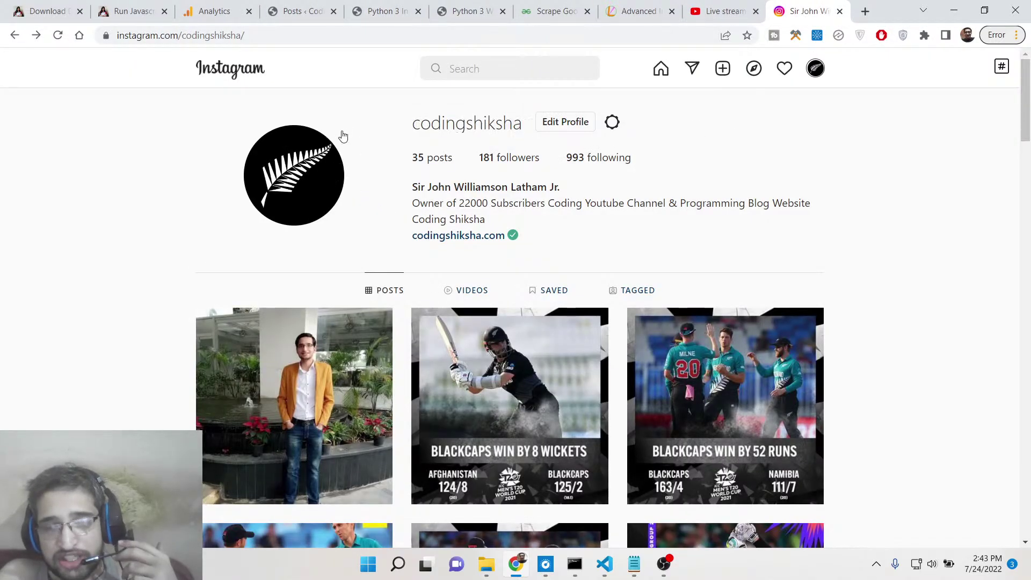
double_click(450, 121)
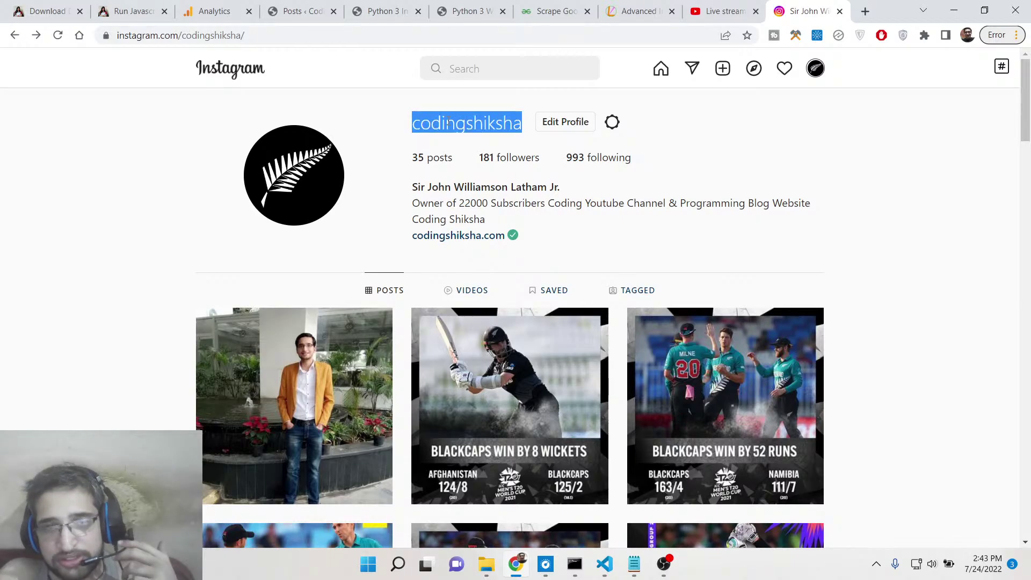
Clear the console with cls and run python app.py
left_click(574, 564)
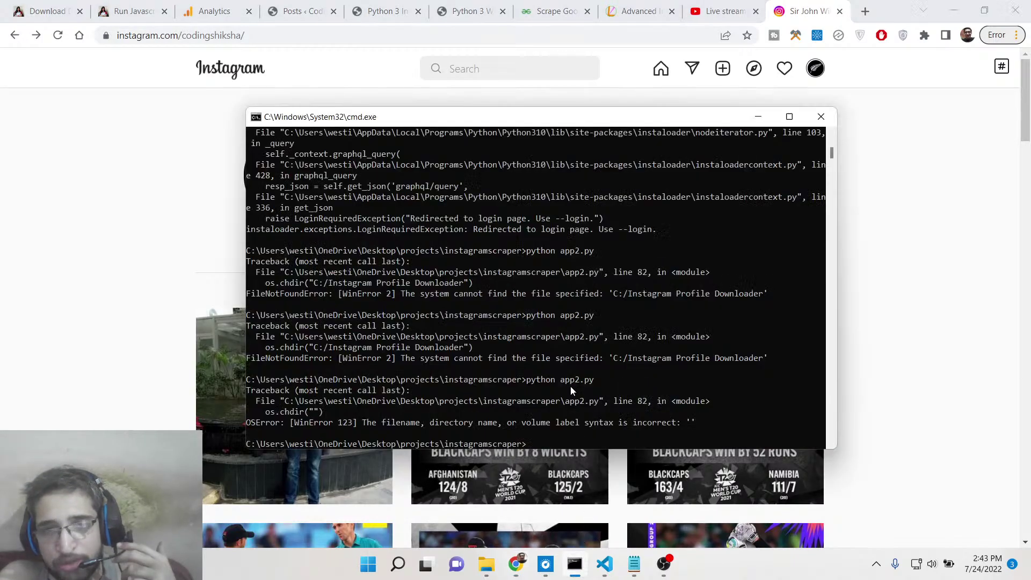
type("cls")
key("Return")
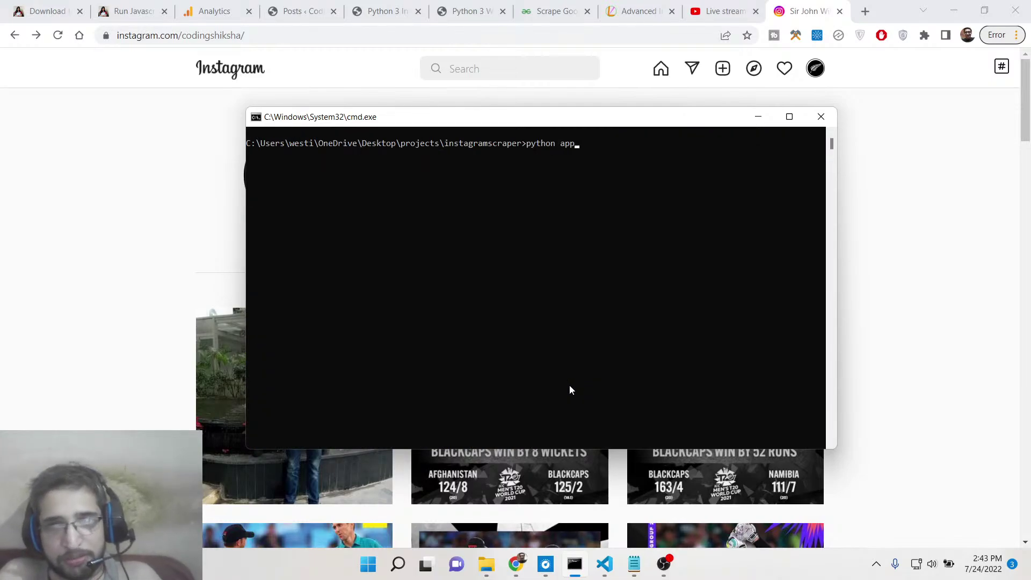
key("Return")
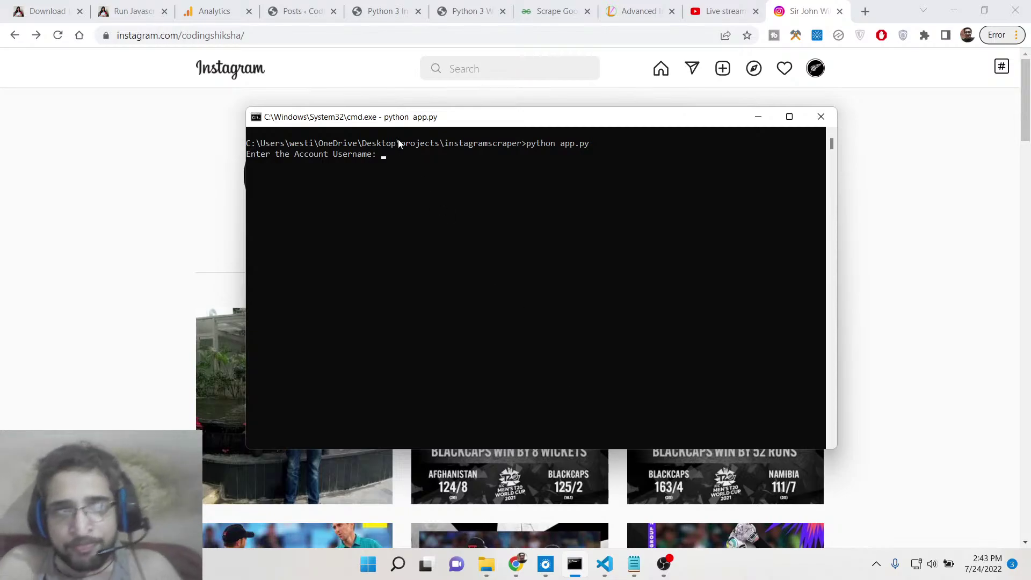
left_click_drag(394, 121, 508, 189)
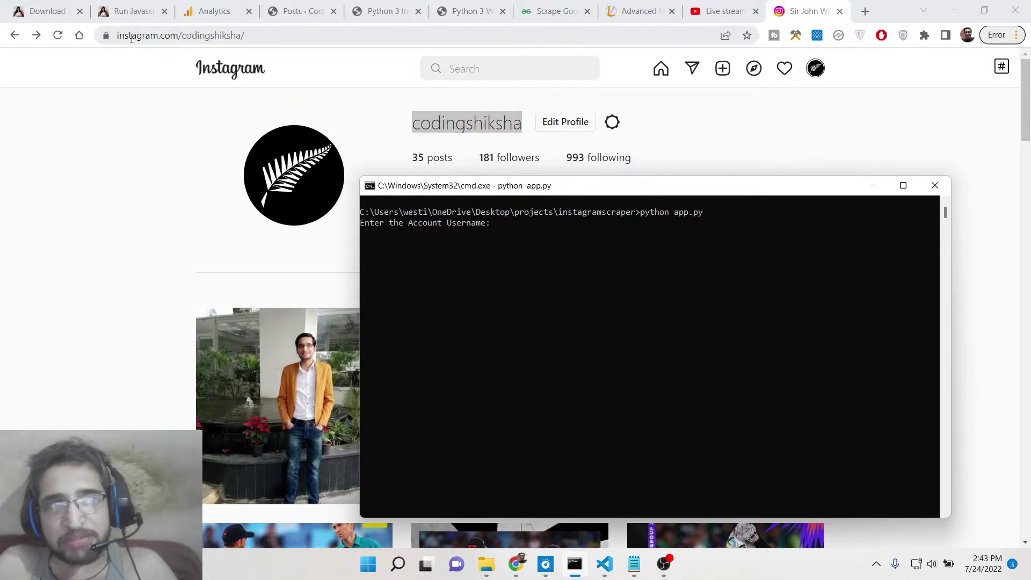
Copy the username codingshiksha from Instagram for the script's account prompt
key("alt+Tab")
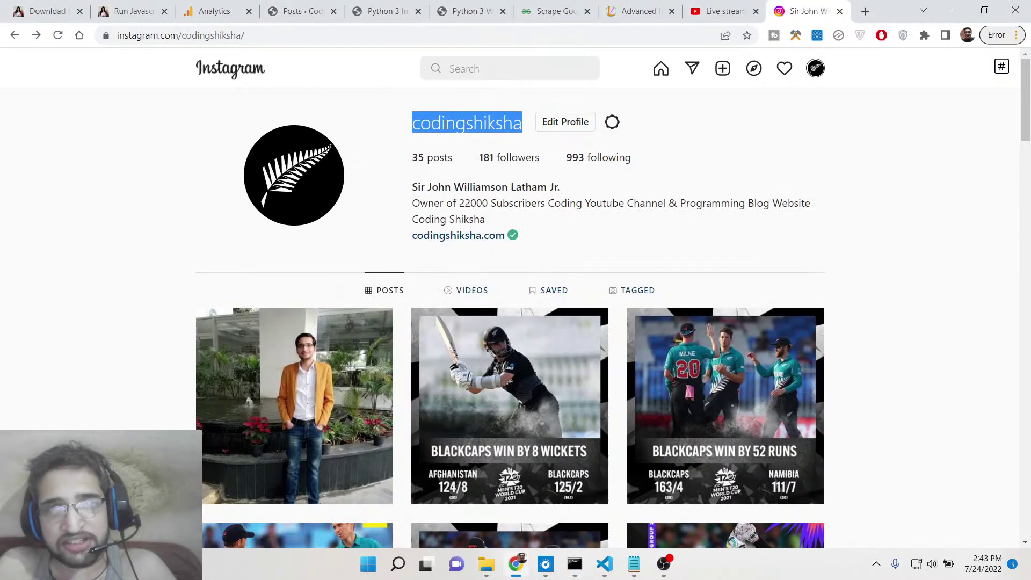
right_click(448, 129)
left_click(476, 138)
left_click(584, 572)
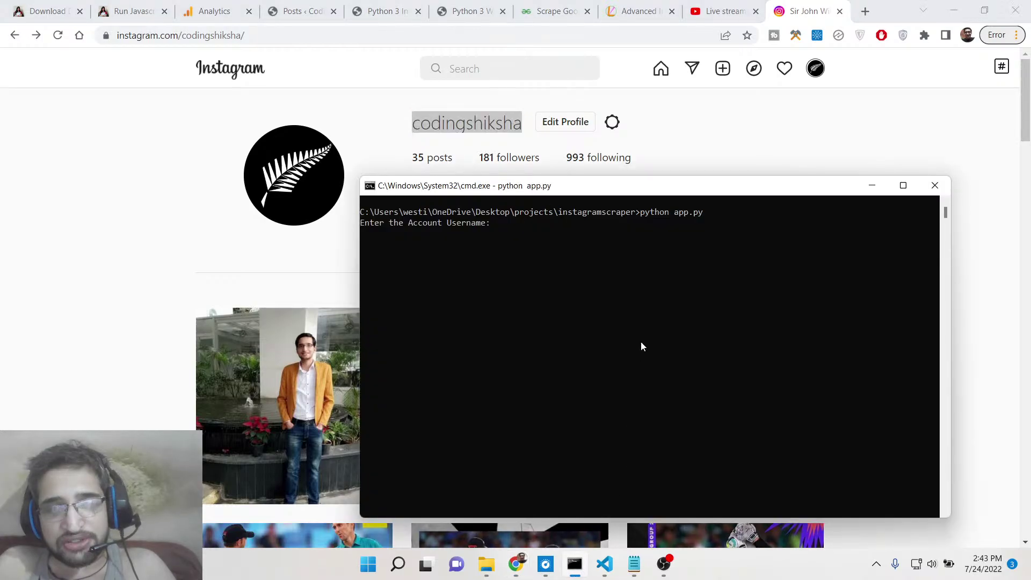
type("codingshiksha")
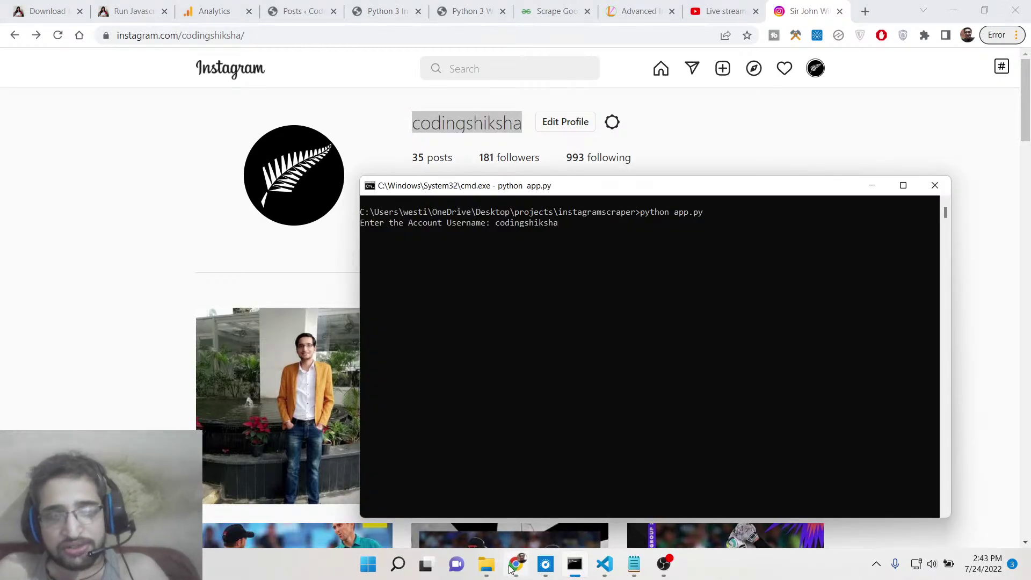
Show the project files in VS Code and submit codingshiksha to the script
left_click(575, 564)
left_click(604, 564)
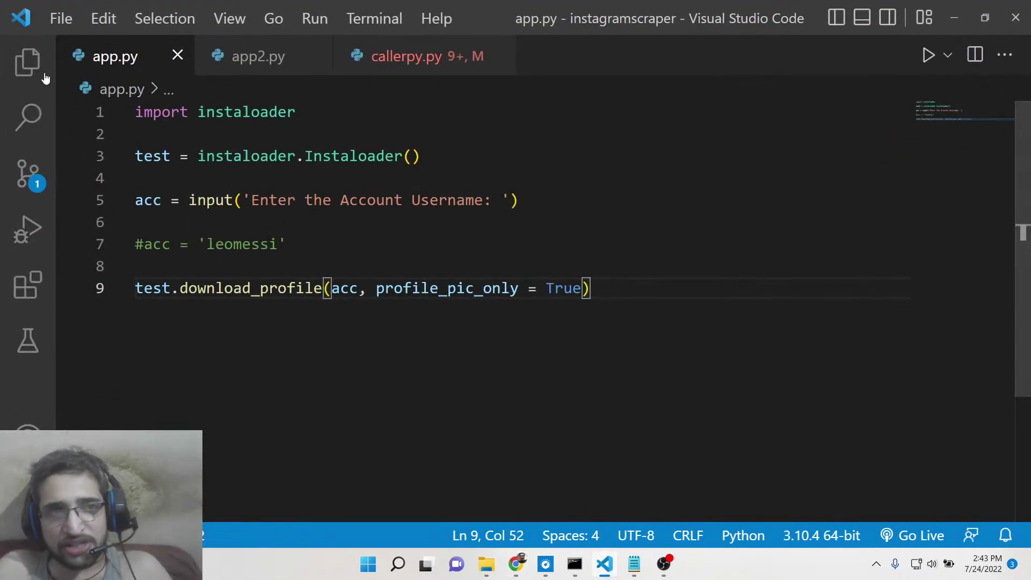
left_click(27, 61)
left_click(574, 564)
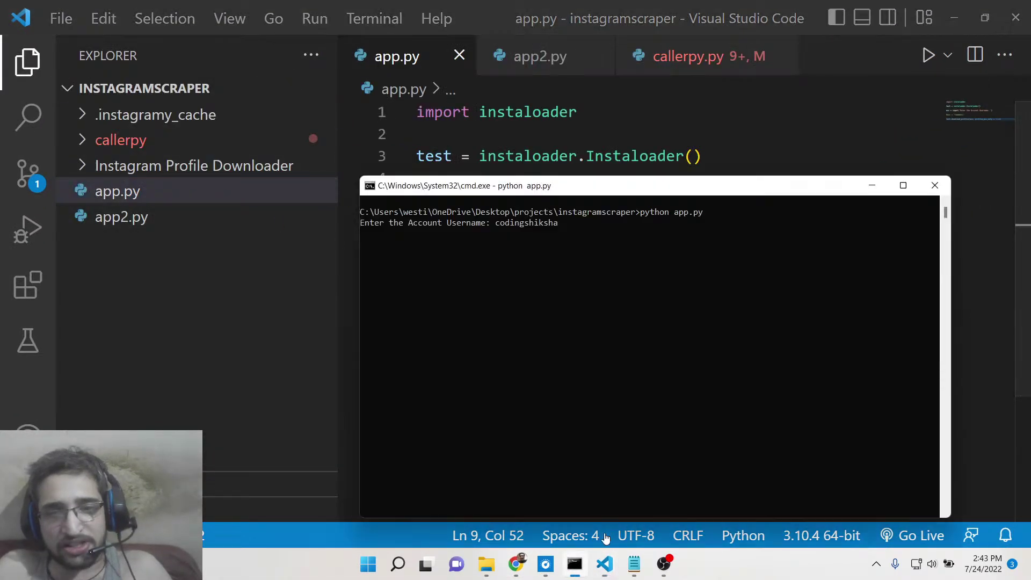
key("Return")
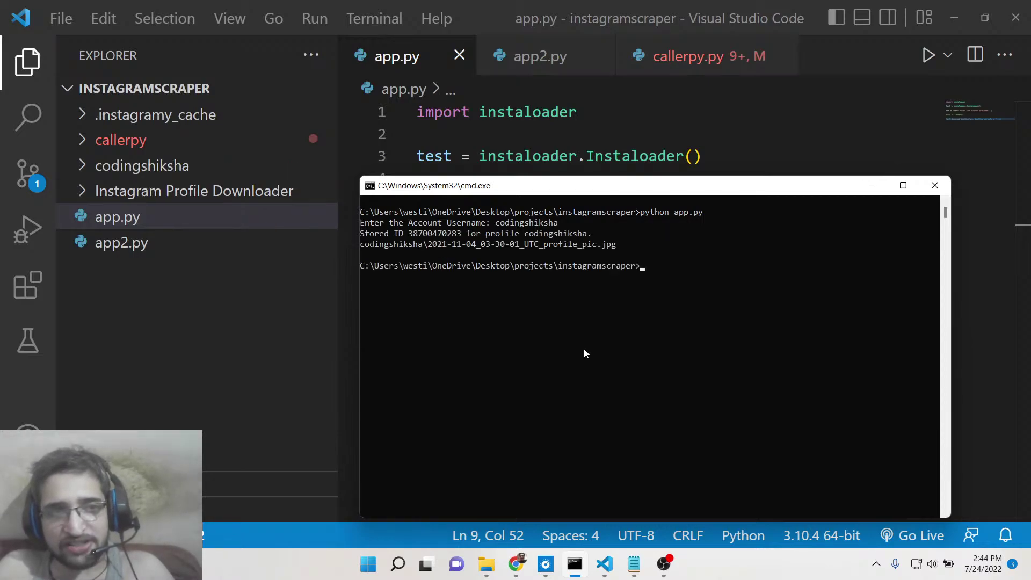
Open profile_pic.jpg from the new codingshiksha folder, then return to the browser
left_click(113, 167)
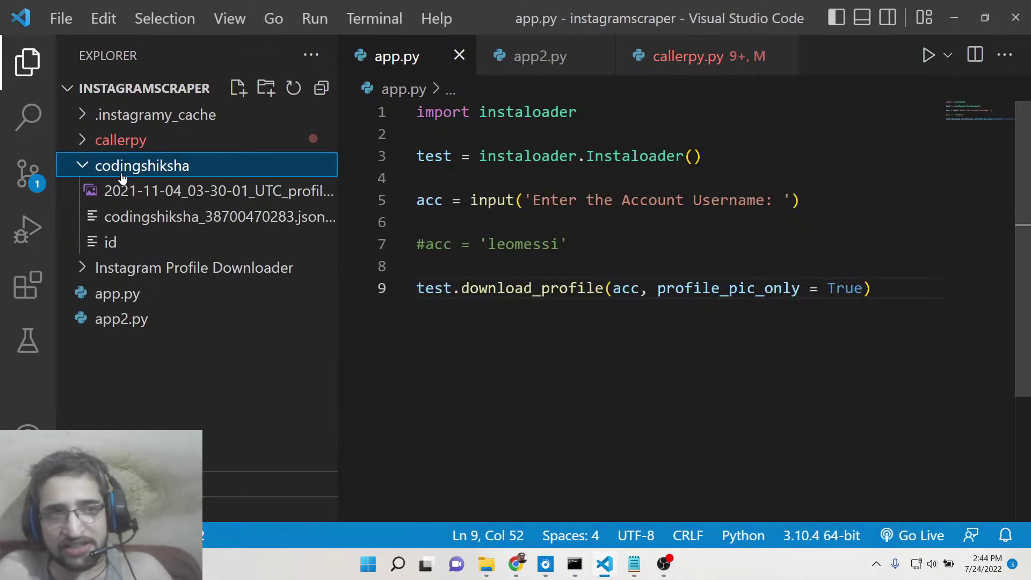
left_click(122, 190)
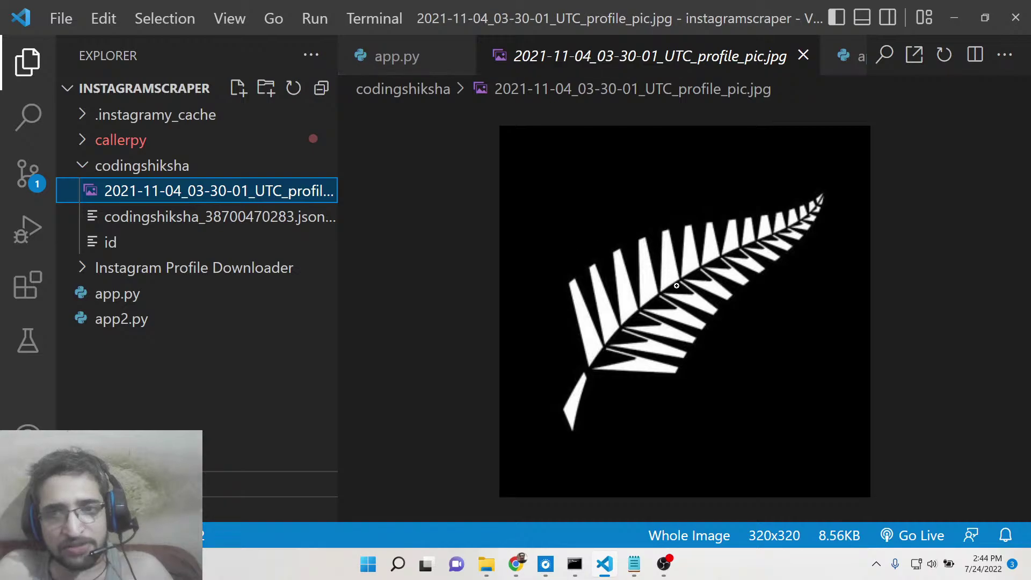
left_click(515, 564)
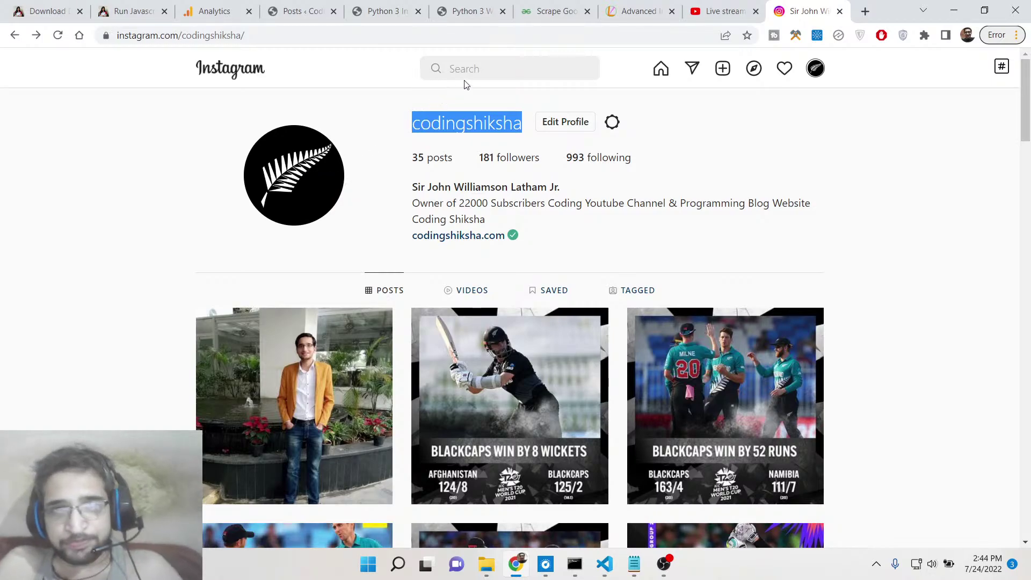
Search Instagram for 'devon', open devonconway88's profile, and select the username
left_click(479, 69)
type("devon")
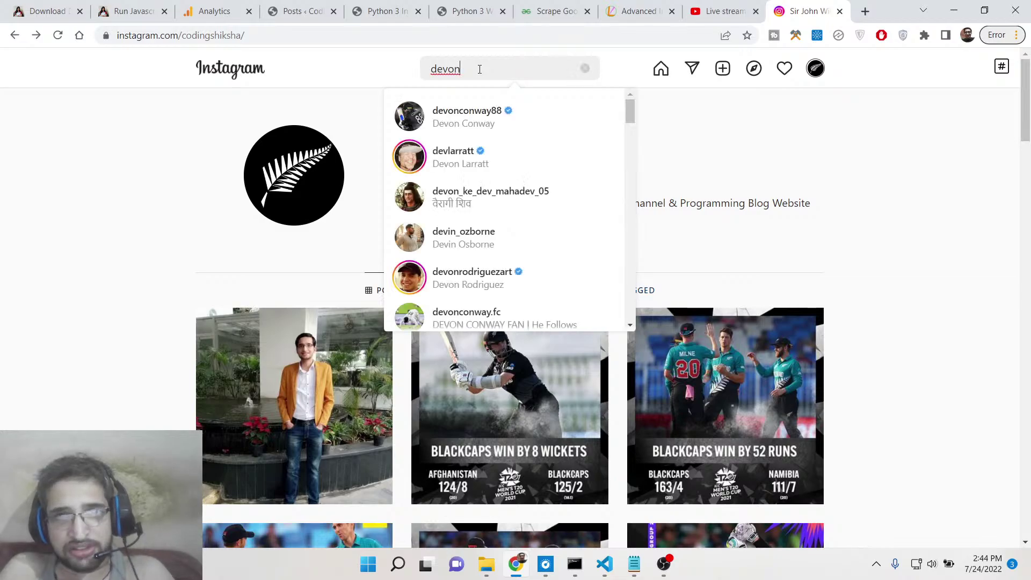
left_click(501, 125)
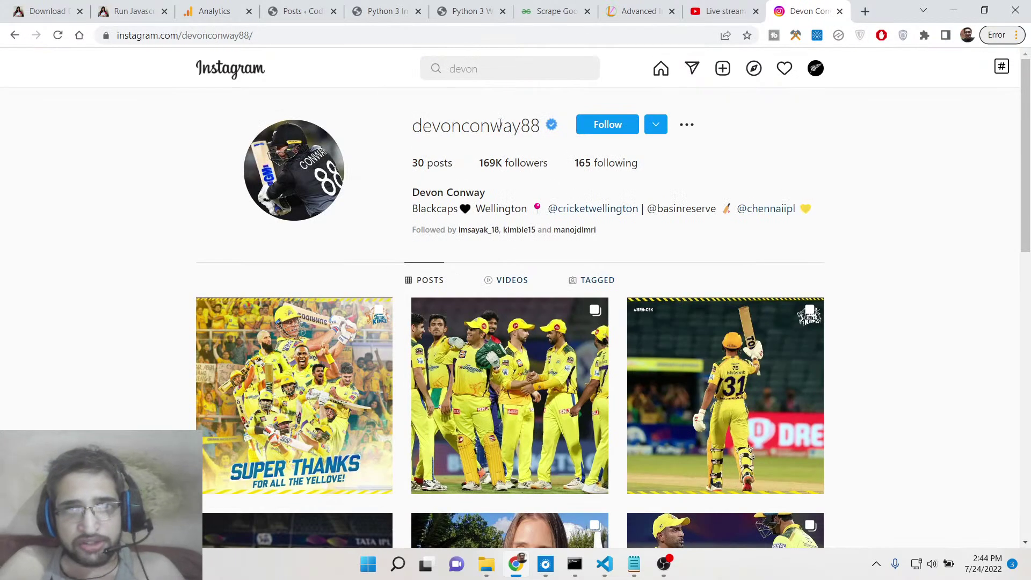
left_click_drag(542, 129, 398, 127)
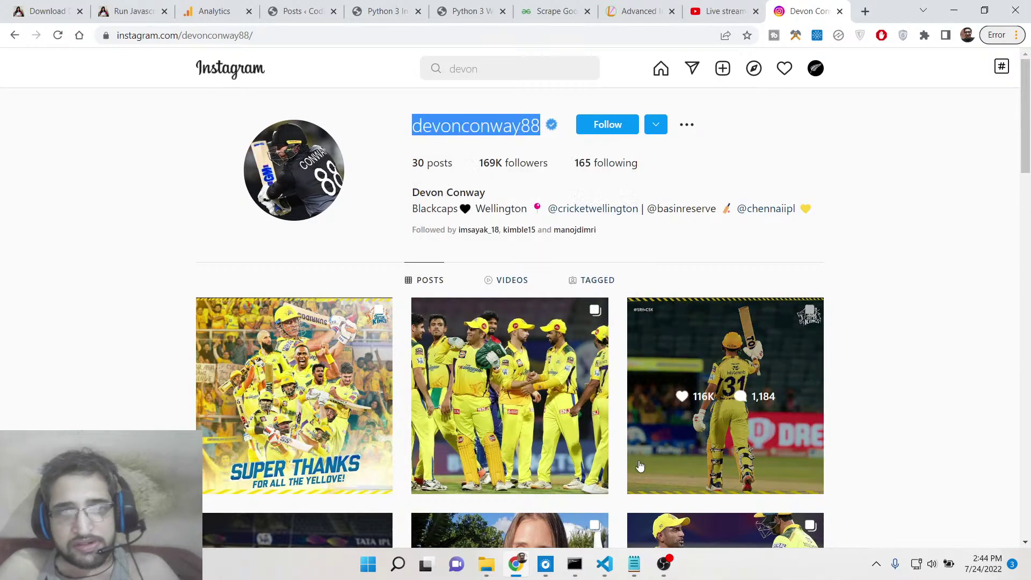
Rerun python app.py and submit the copied username, which fails
left_click(575, 564)
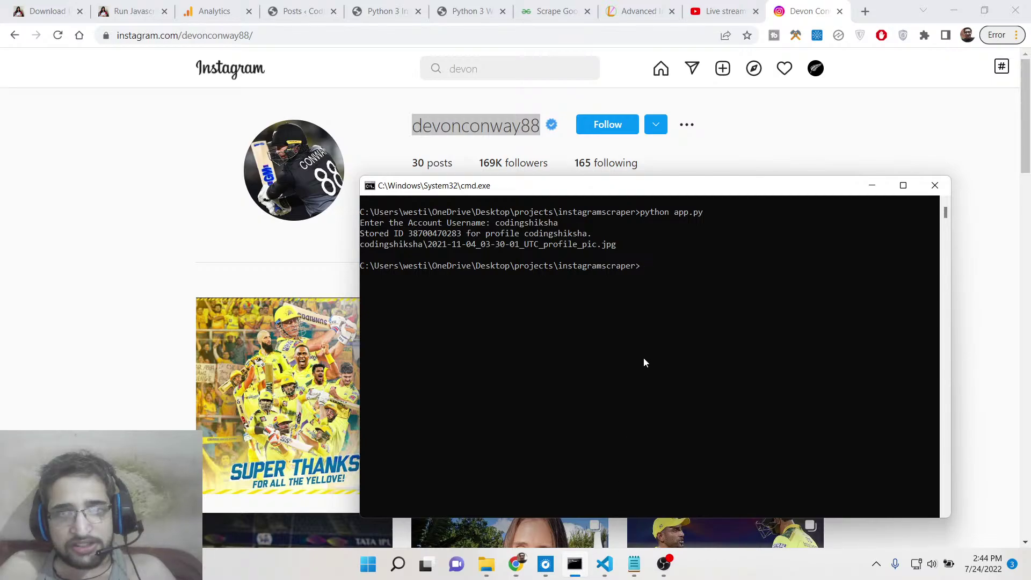
key("Up")
key("Return")
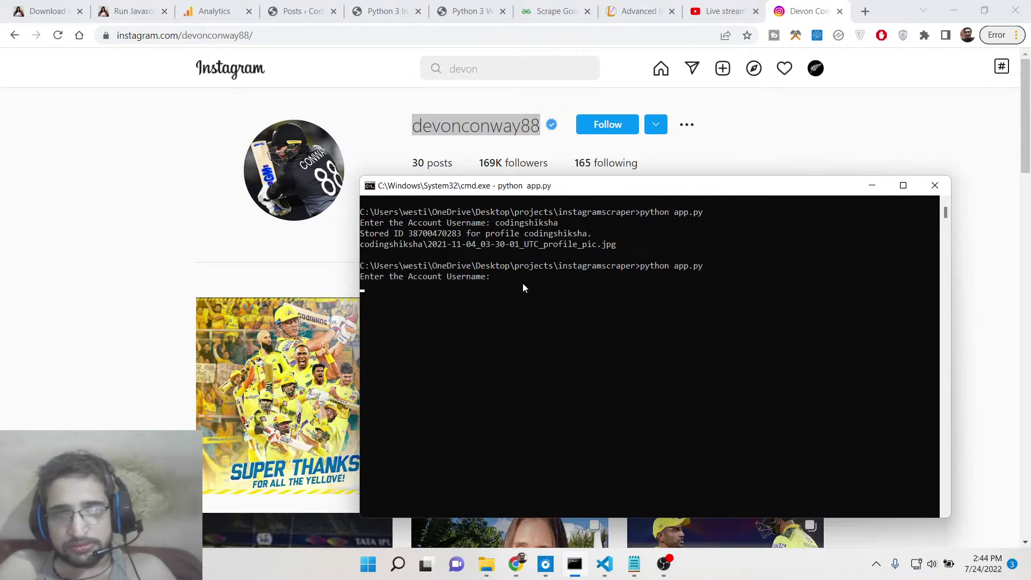
key("ctrl+c")
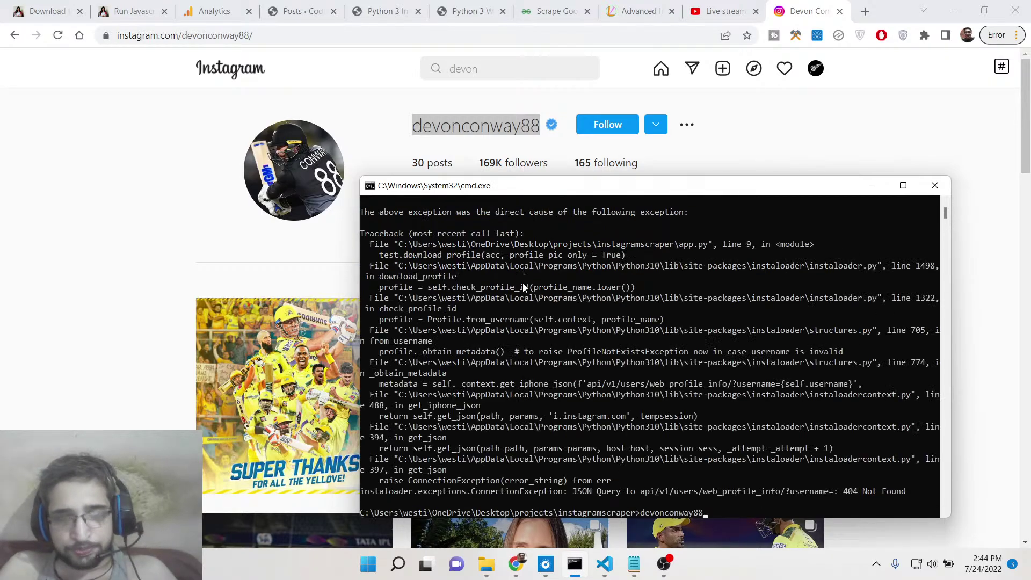
type("devonconway88cls")
key("Return")
type("cls")
Clear the console, rerun python app.py, and submit devonconway88
key("Return")
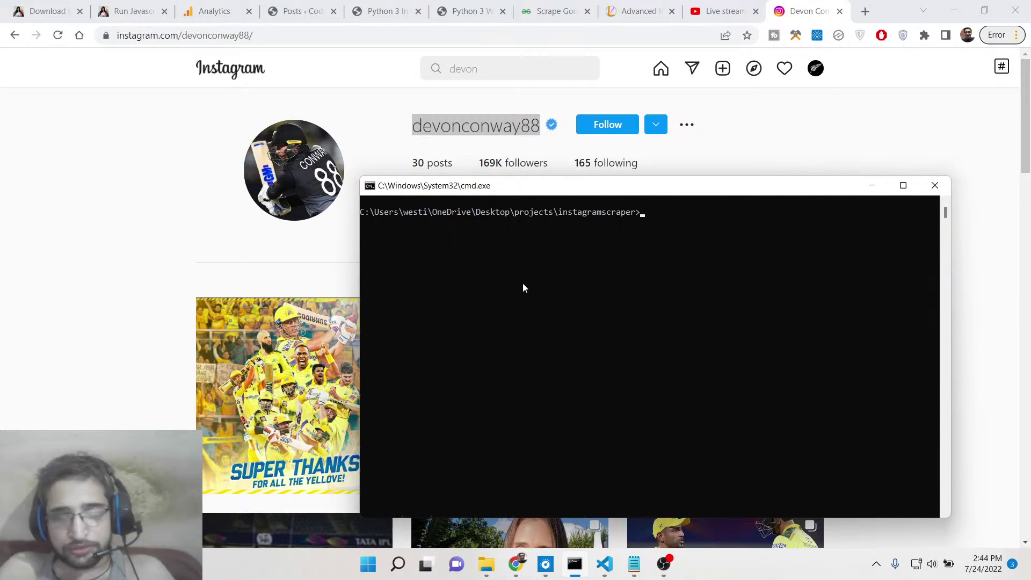
key("Up")
key("Up")
key("Return")
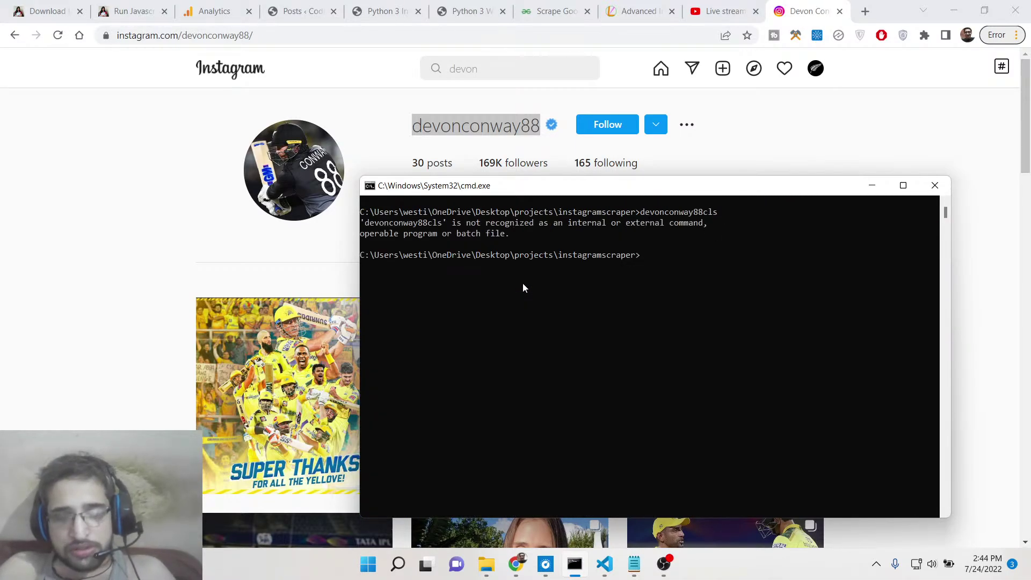
type("python app.py")
key("Return")
type("devonconway")
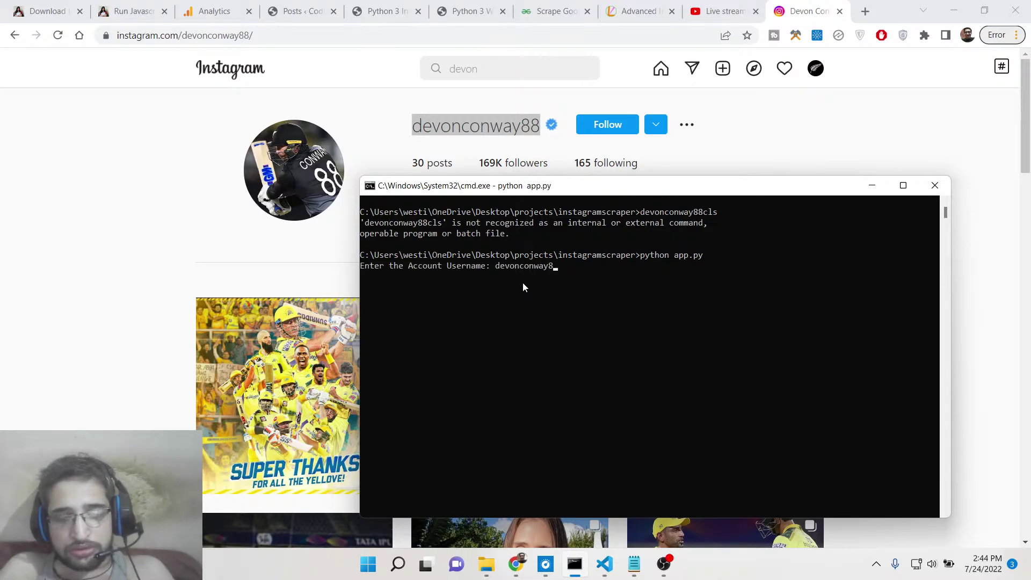
type("88")
key("Return")
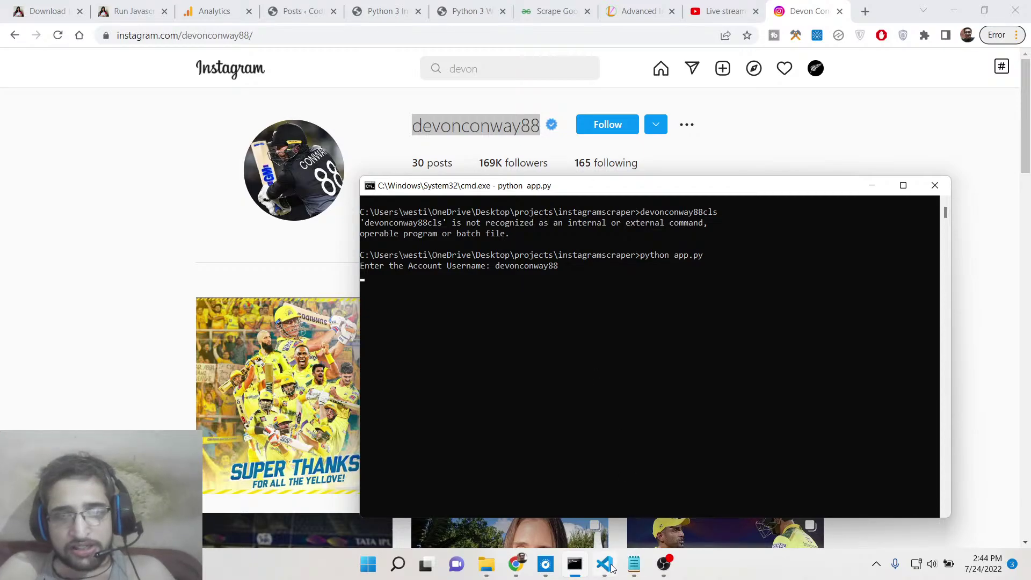
View devonconway88's downloaded profile_pic.jpg in VS Code, then return to his Instagram profile
left_click(604, 564)
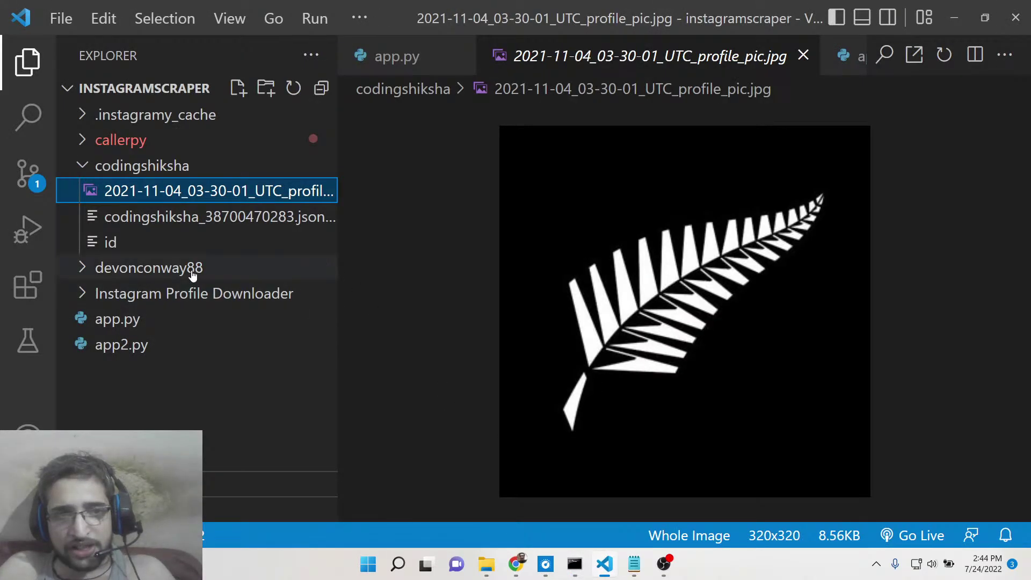
left_click(194, 276)
left_click(190, 295)
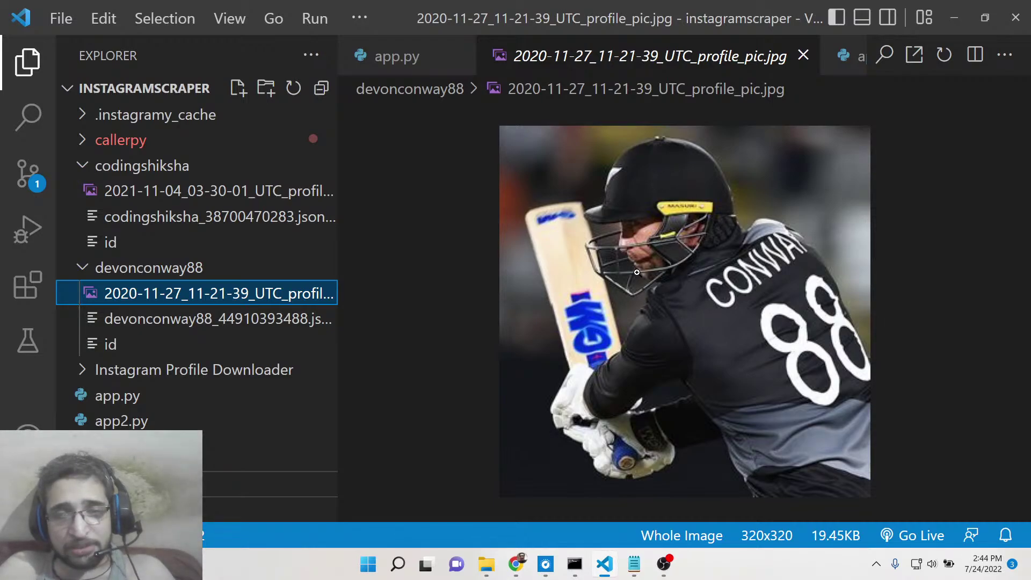
left_click(516, 564)
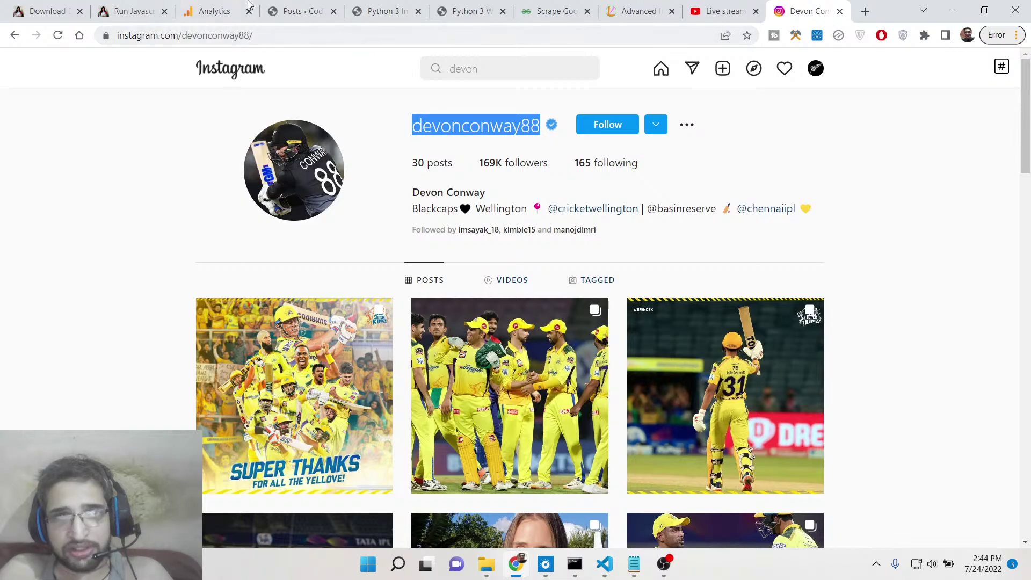
Search Google for 'instaloader' in a new tab
left_click(861, 11)
type("instalo")
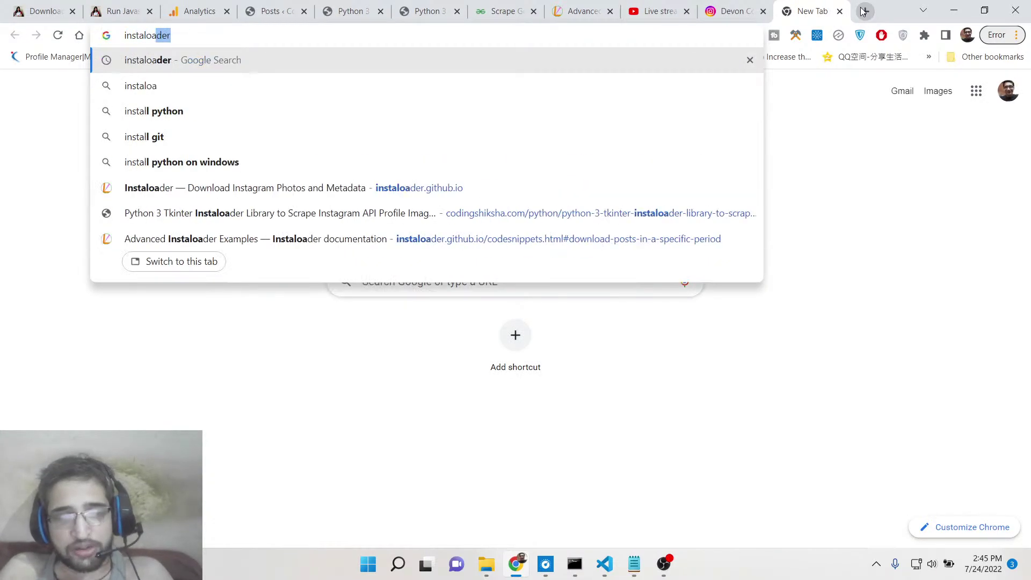
type("ader")
key("Return")
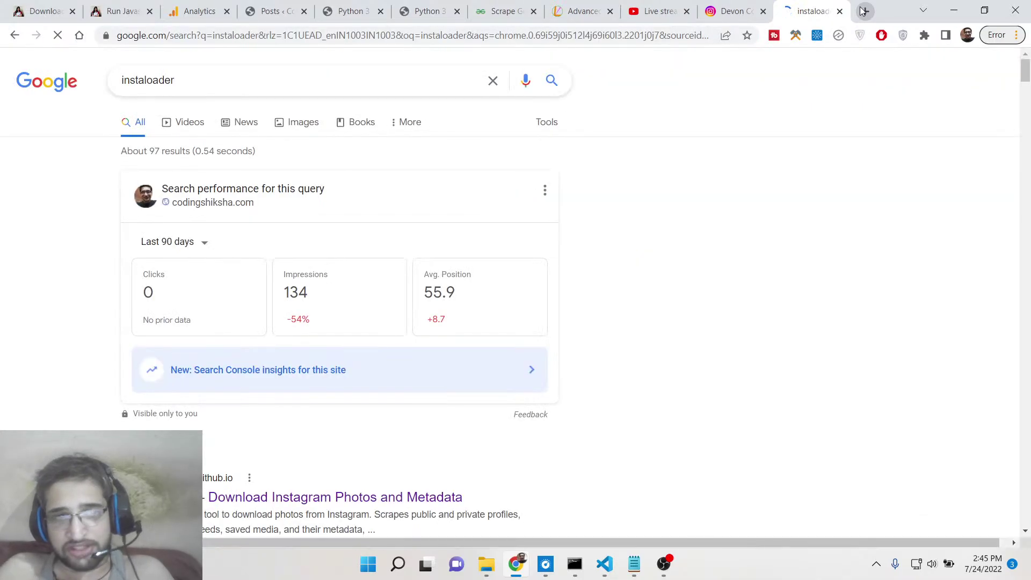
scroll(315, 247, "down", 3)
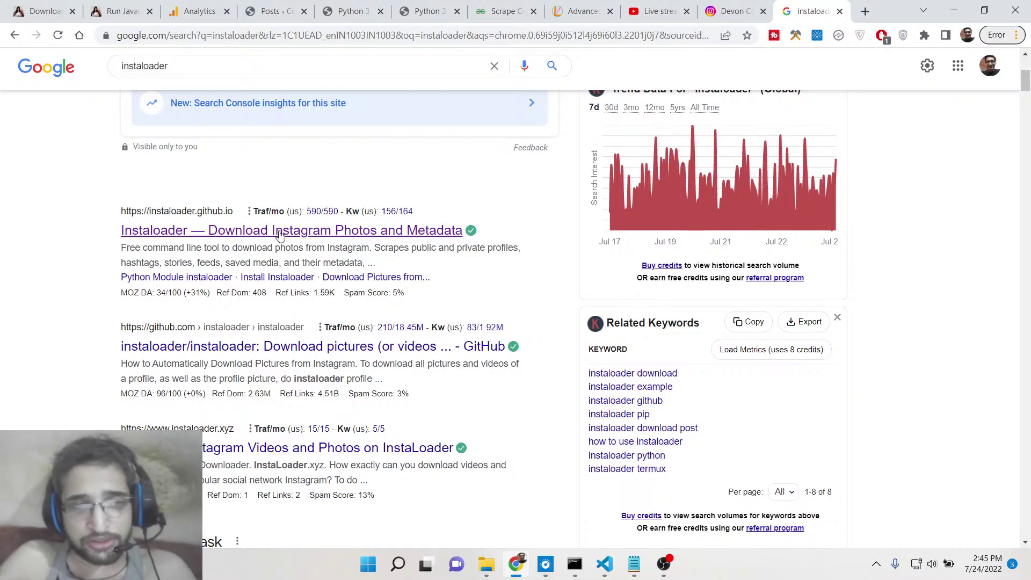
Open the instaloader.github.io documentation and briefly select its Instaloader heading
left_click(280, 233)
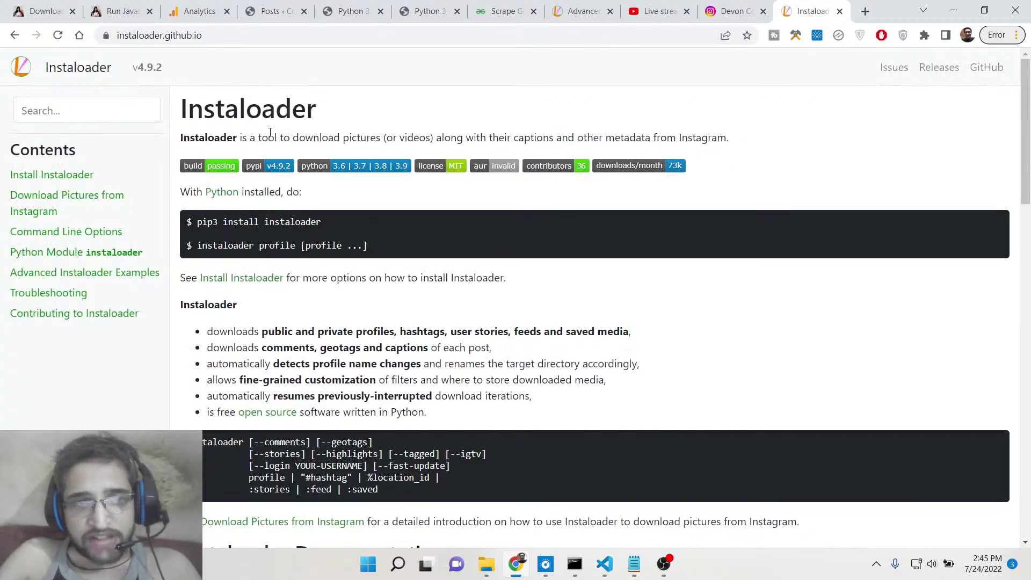
triple_click(217, 101)
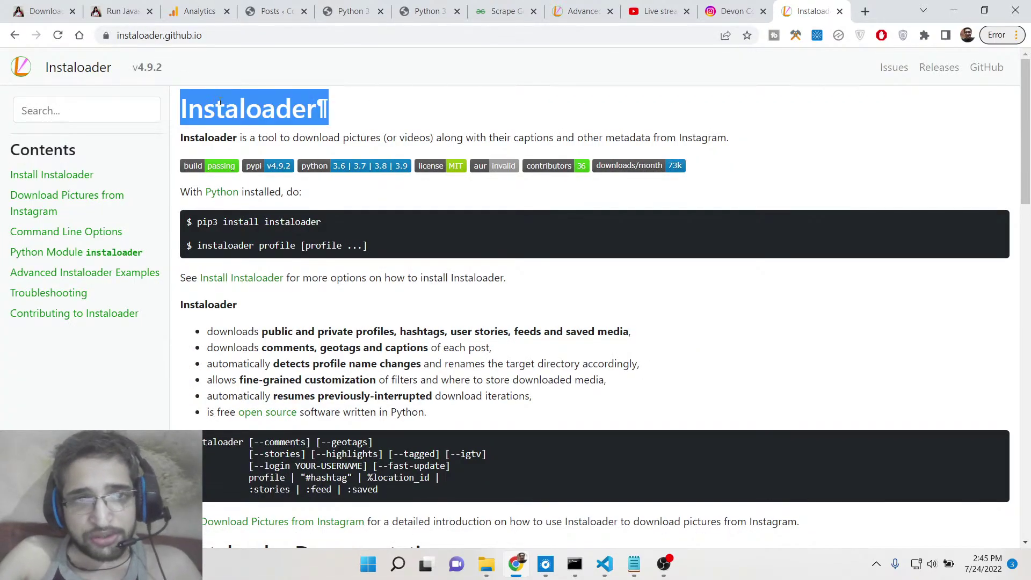
left_click(345, 105)
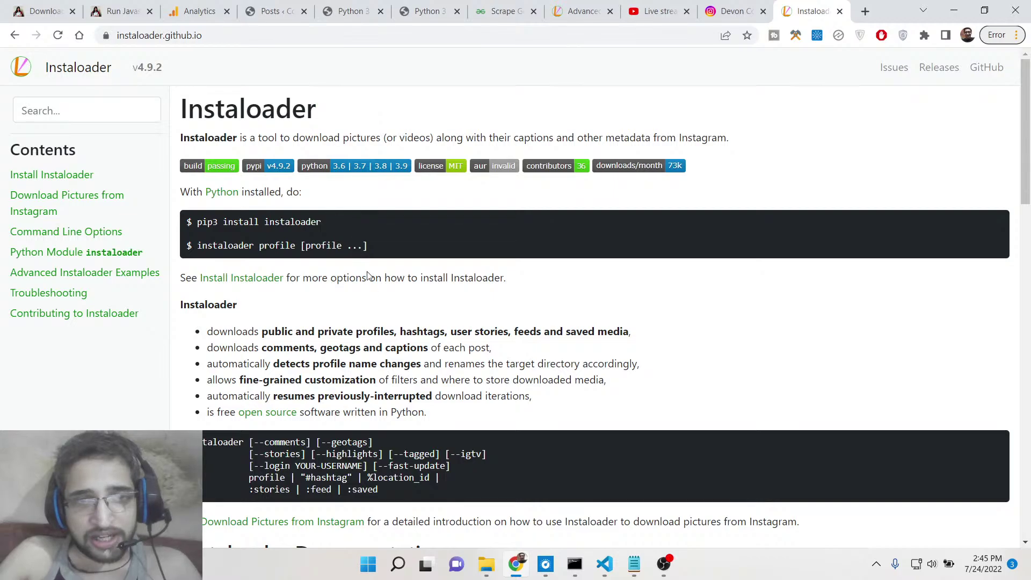
scroll(370, 278, "down", 3)
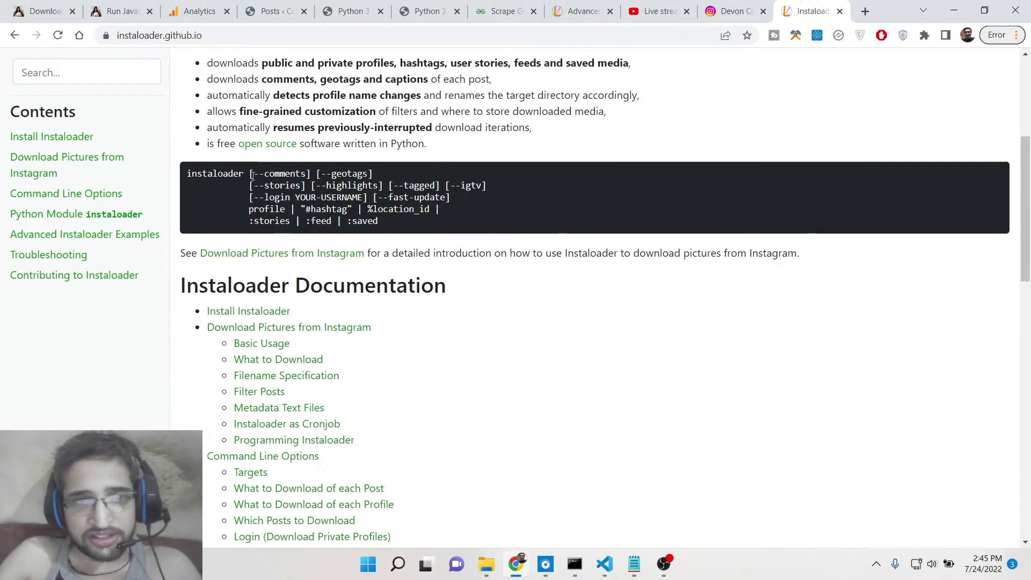
left_click_drag(250, 173, 370, 176)
scroll(369, 176, "up", 3)
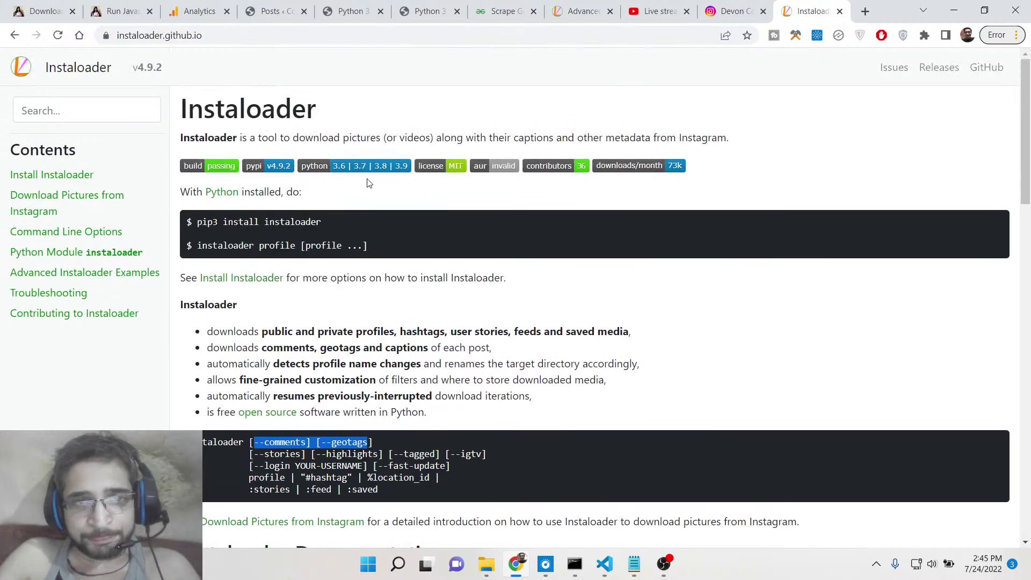
Clear the console and run pip install instaloader, which reports it already installed
left_click(574, 563)
type("cls")
key("Return")
type("p")
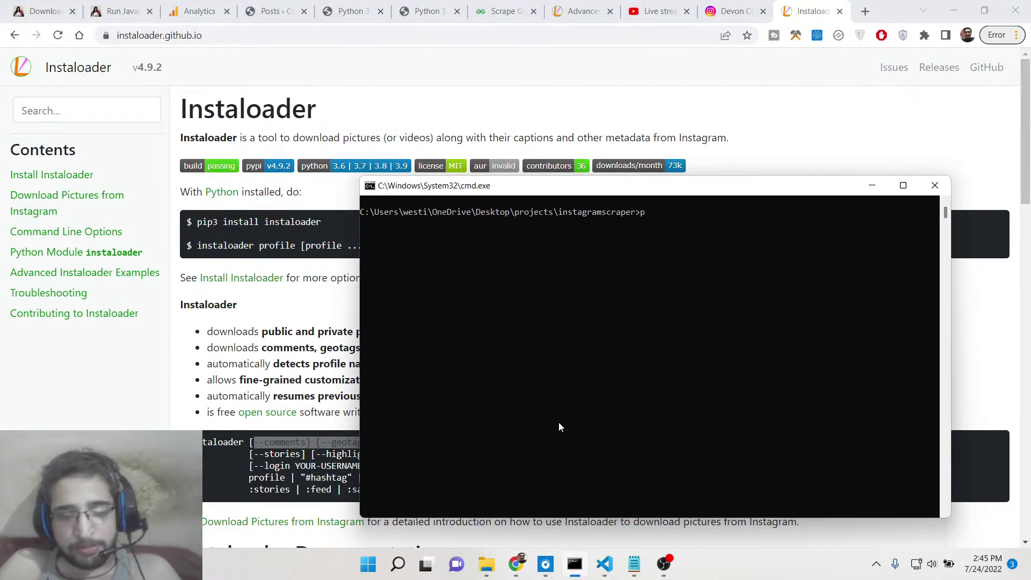
type("ip install ins")
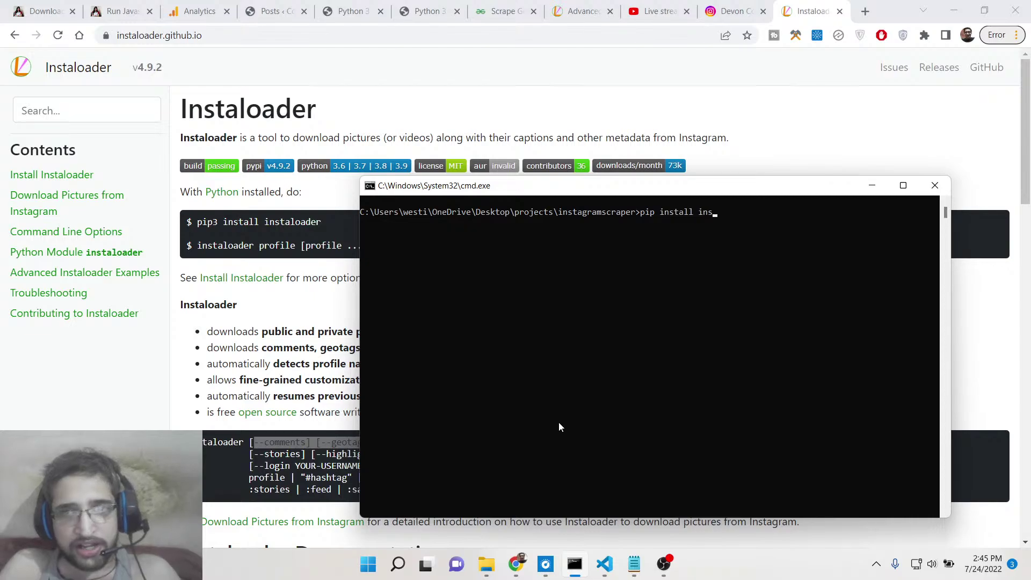
type("er")
key("Return")
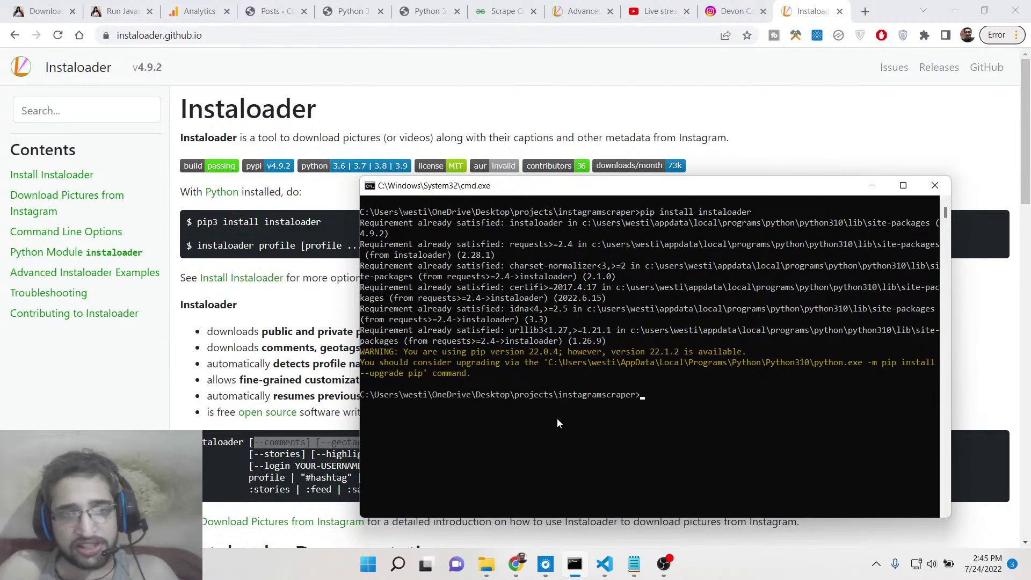
Delete all the code in app.py, hide the Explorer, and return to the browser
left_click(604, 563)
left_click(123, 395)
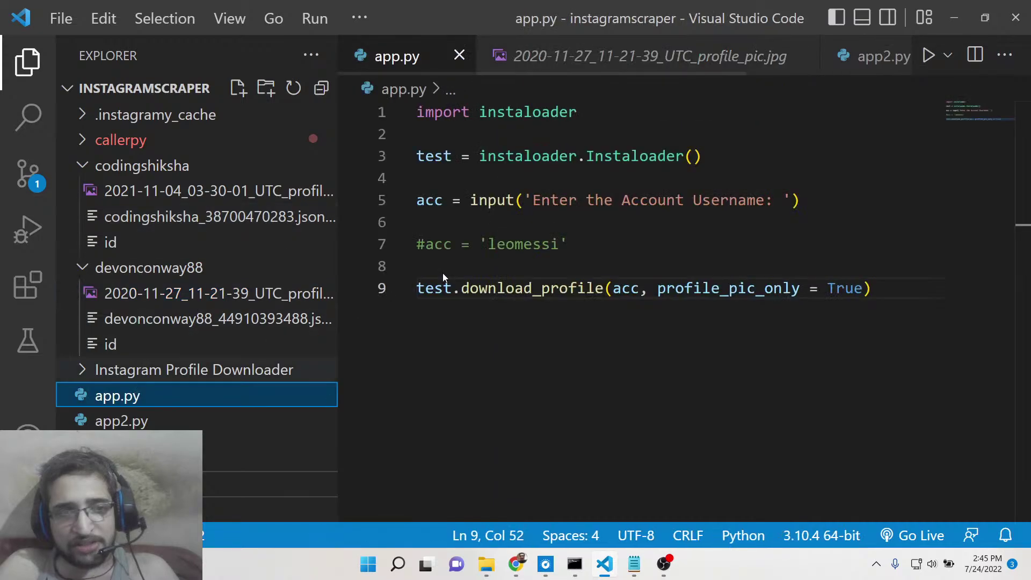
left_click(505, 253)
key("ctrl+a")
key("BackSpace")
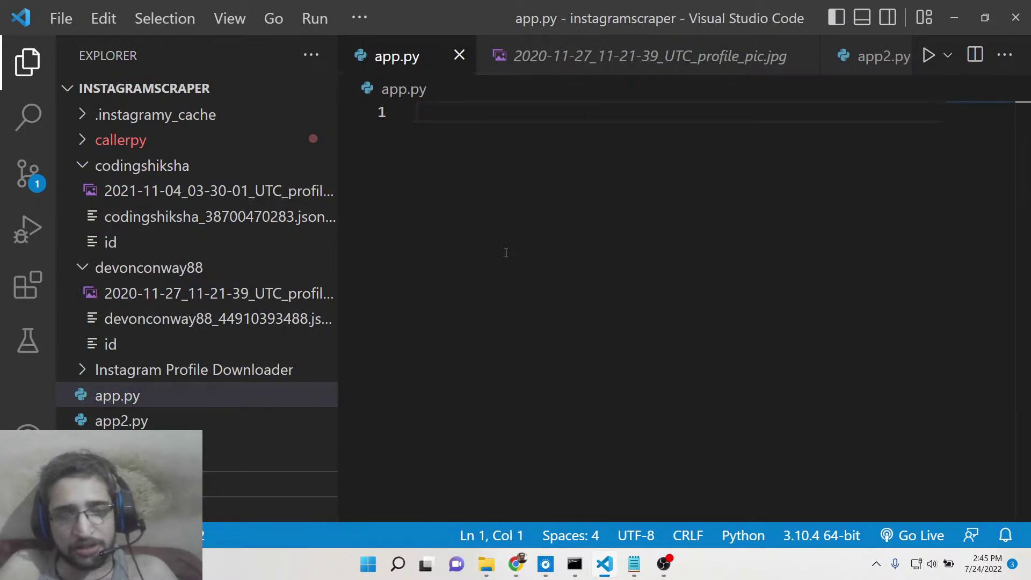
left_click(28, 62)
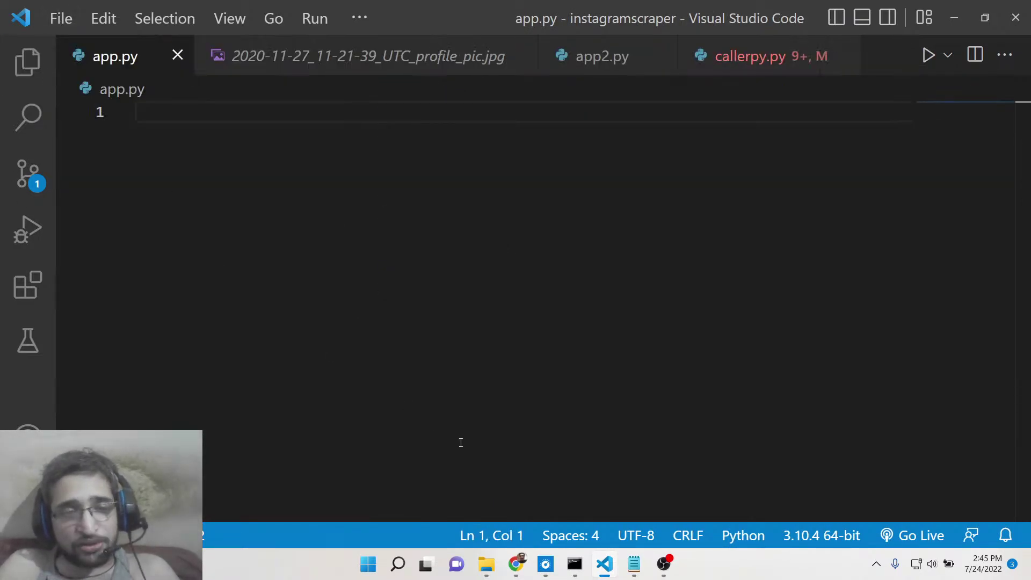
left_click(515, 562)
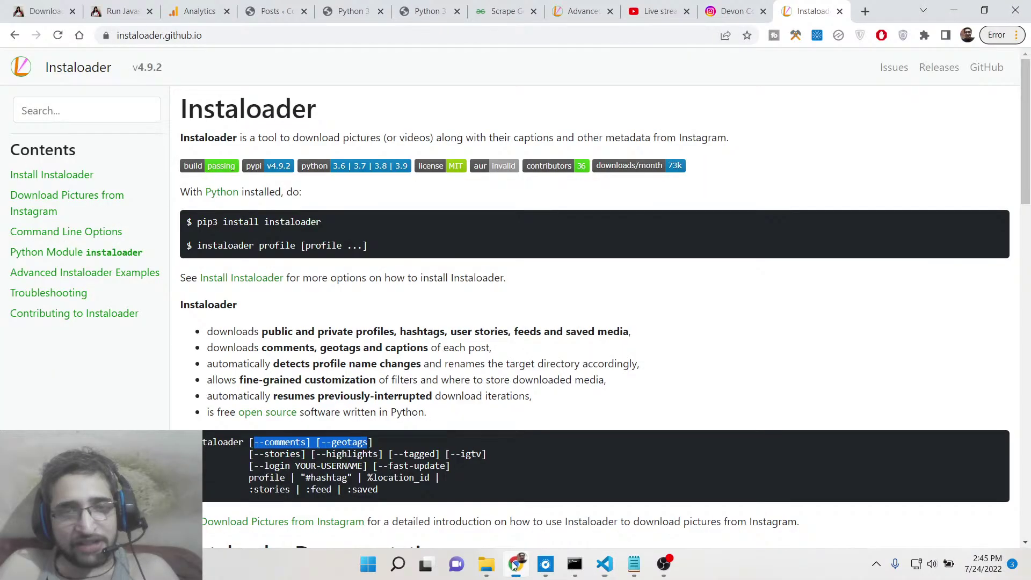
Copy the app.py code from the Coding Shiksha Instaloader profile-picture article
left_click(427, 9)
left_click(348, 8)
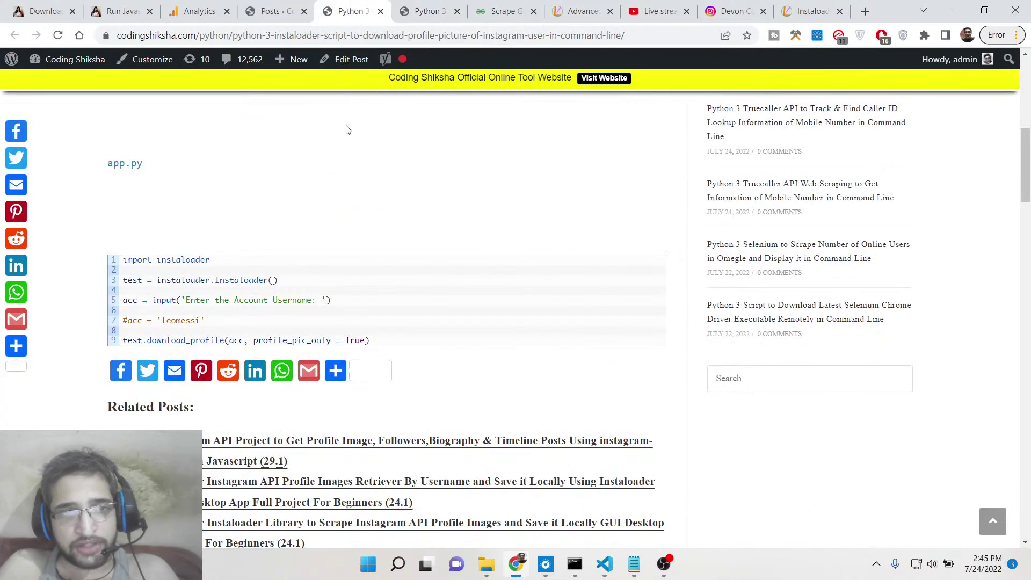
scroll(348, 133, "up", 5)
scroll(322, 202, "up", 1)
triple_click(288, 291)
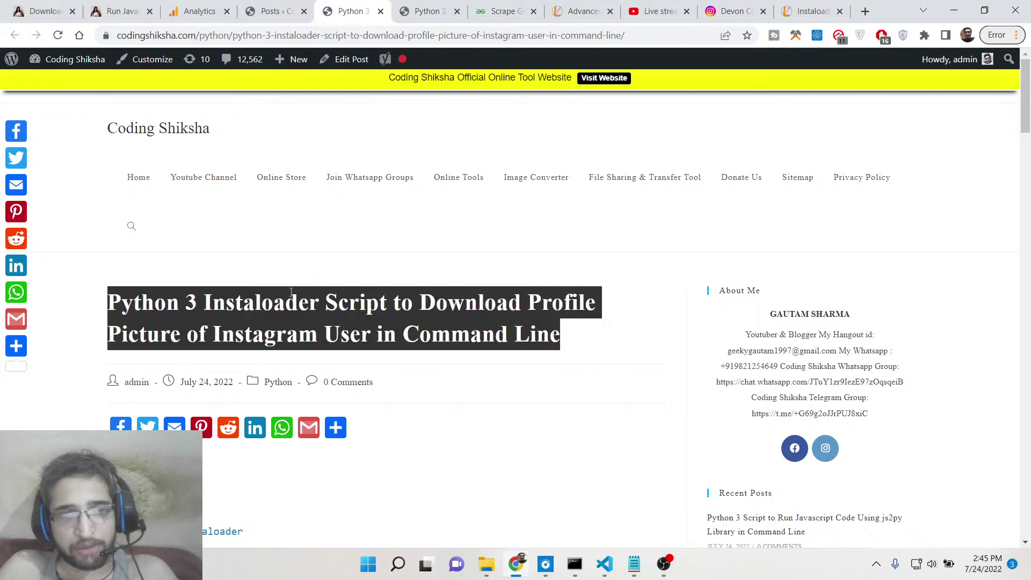
scroll(310, 294, "down", 5)
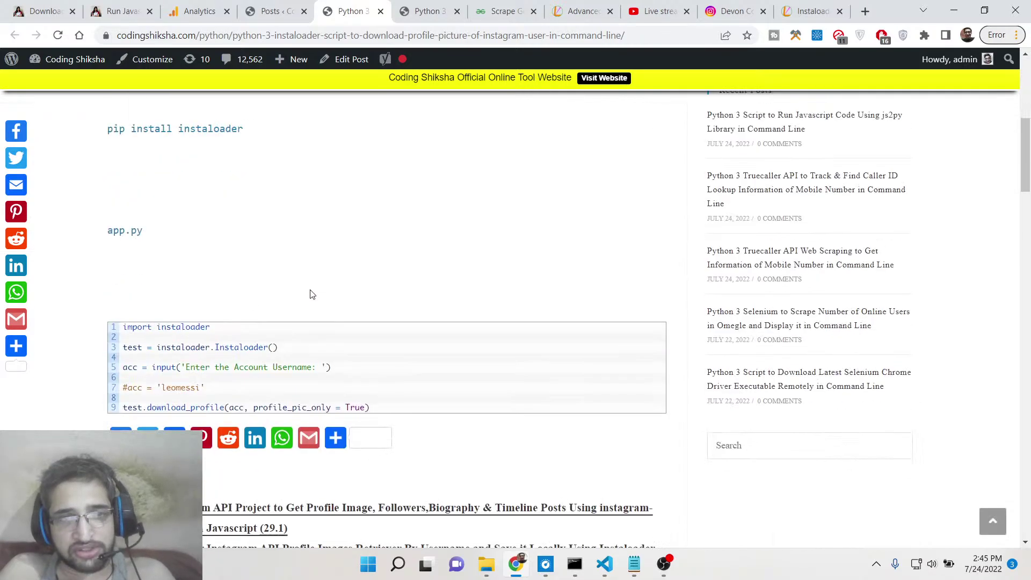
mouse_move(387, 367)
left_click(642, 329)
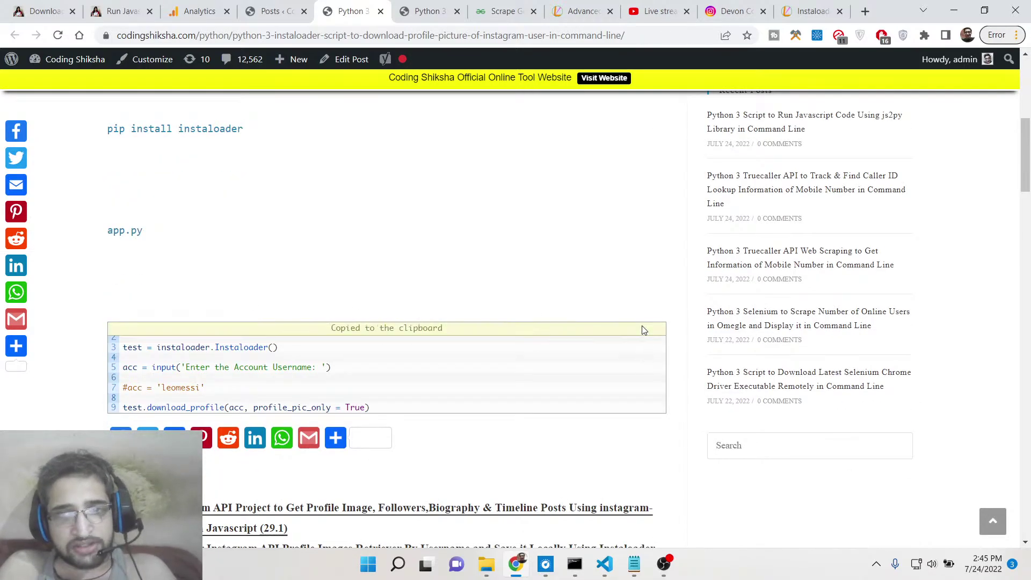
Review the live stream's title and blog-link description in YouTube Studio, then cancel without saving
left_click(656, 11)
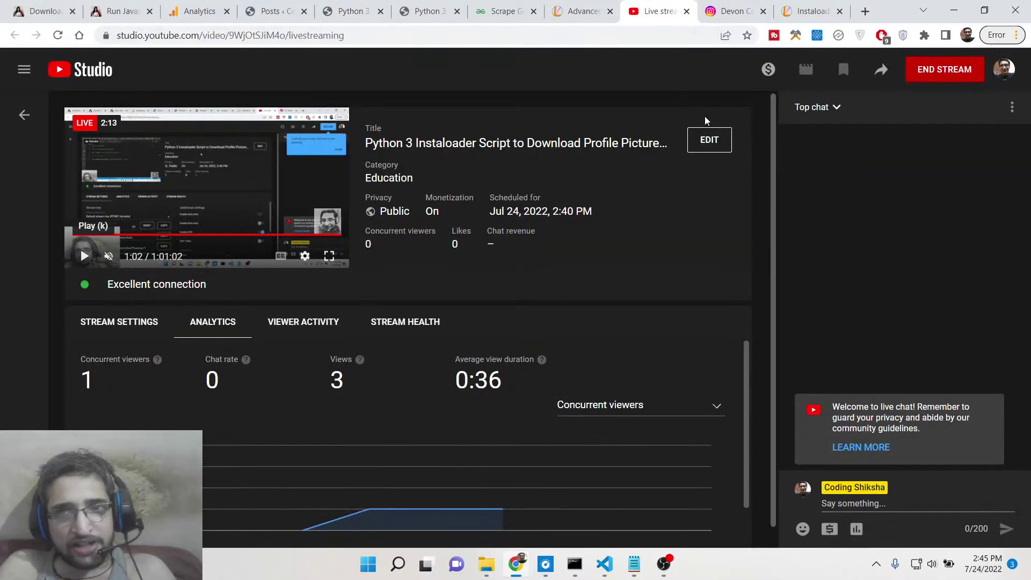
left_click(710, 141)
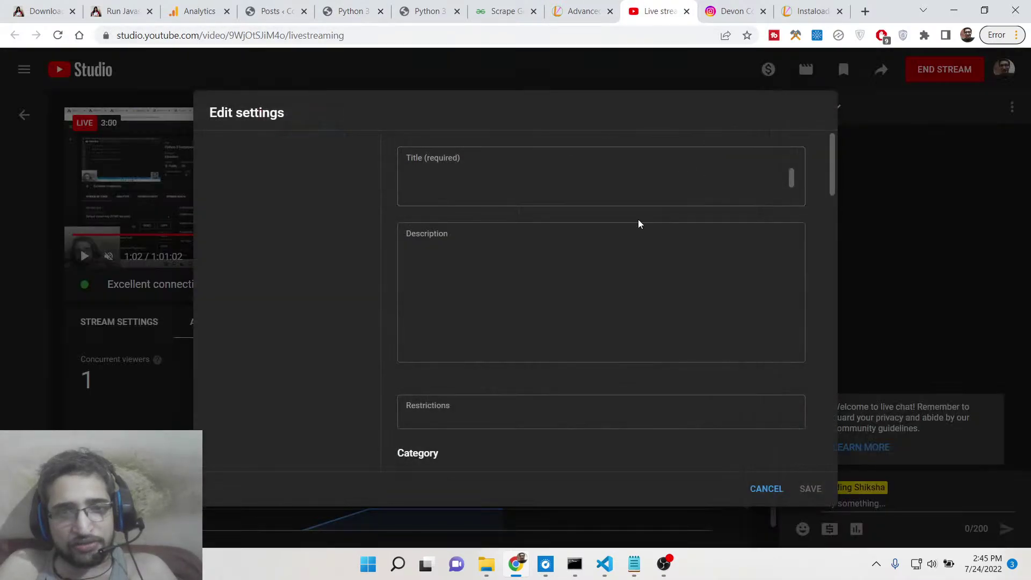
left_click_drag(601, 308, 424, 294)
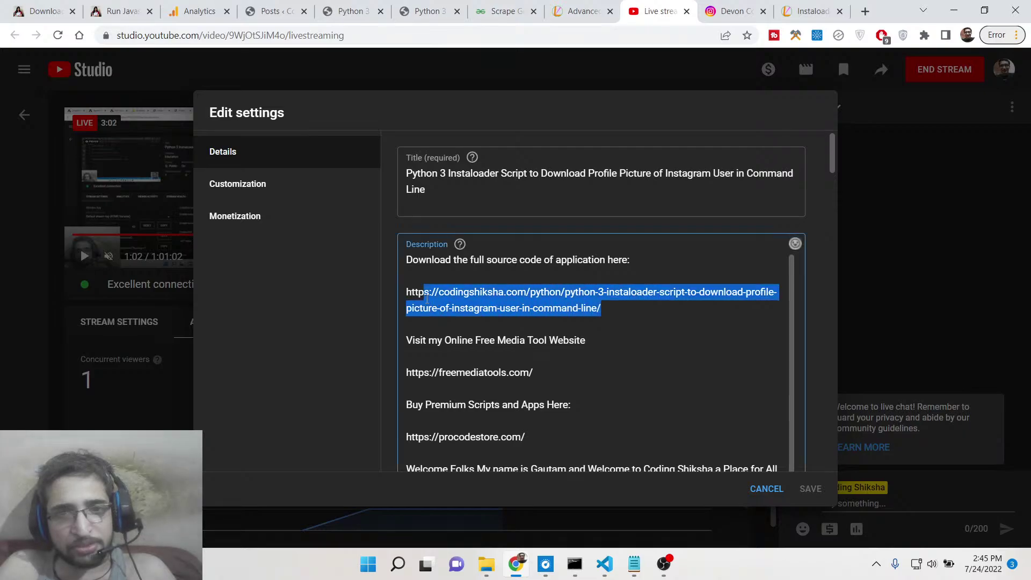
left_click(758, 489)
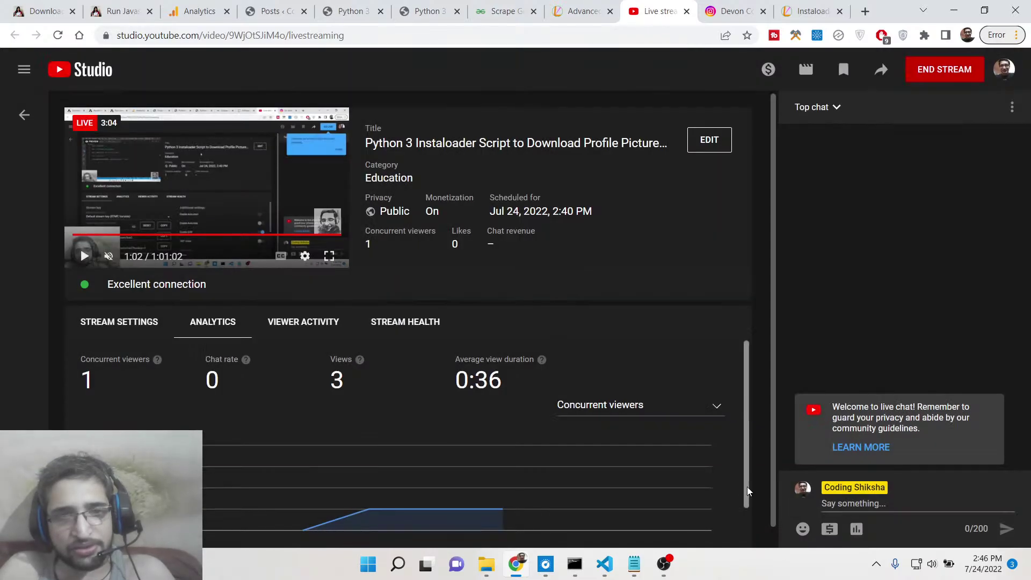
In app.py, write import instaloader and start line 3 as Instadownloader = instaloader.In
left_click(604, 563)
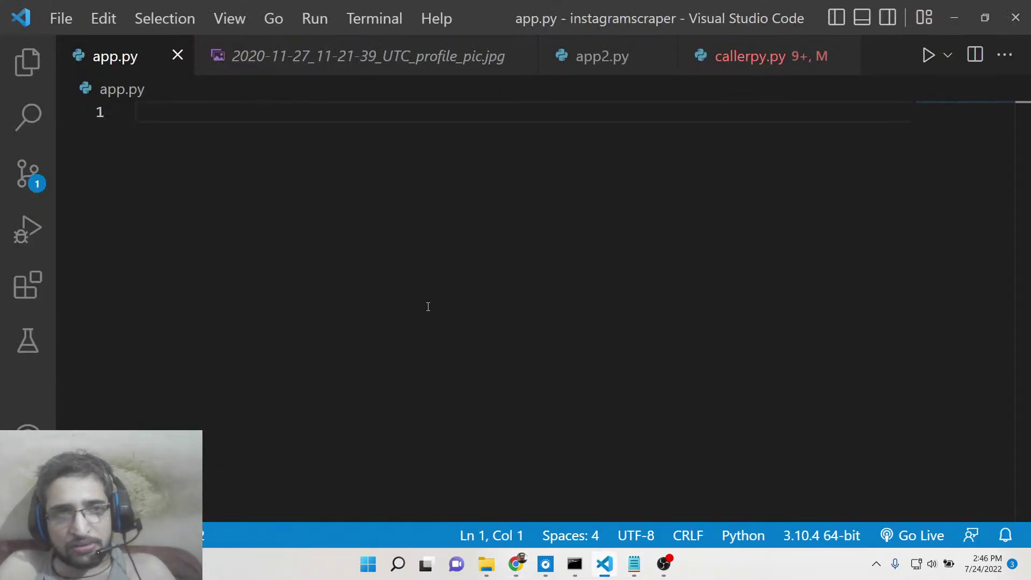
type("import inst")
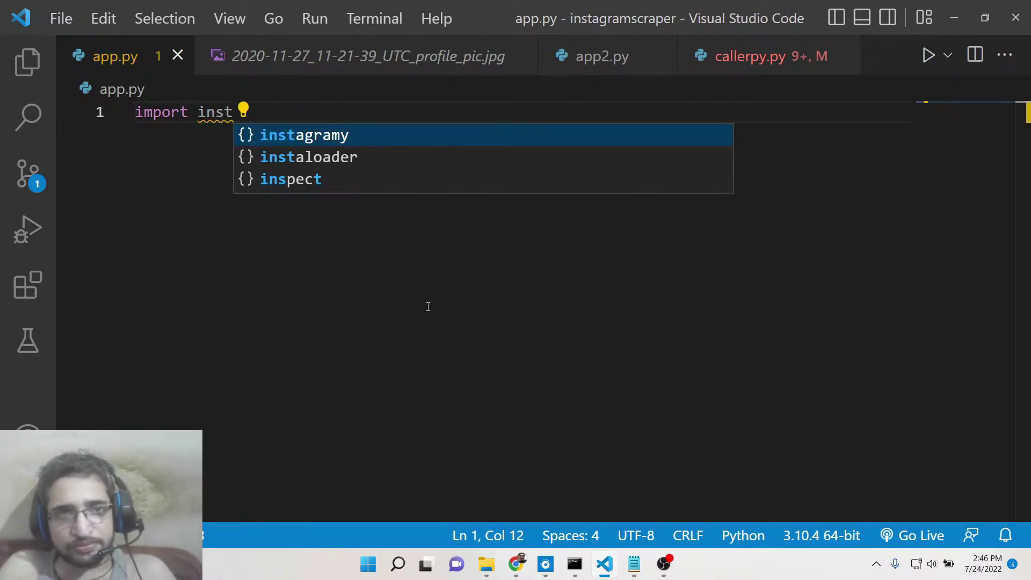
key("Down")
key("Return")
key("Return")
key("Return")
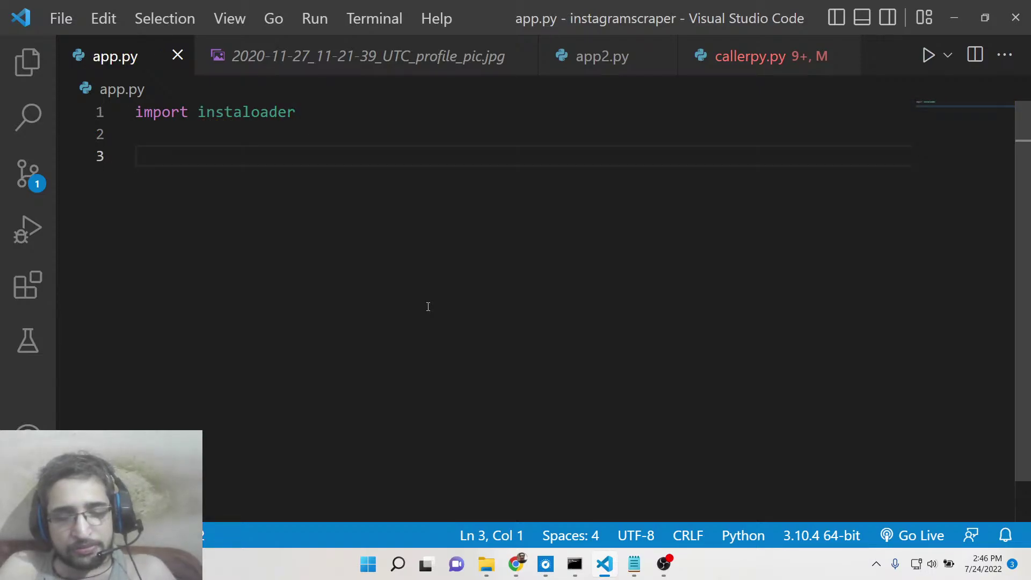
type("inst")
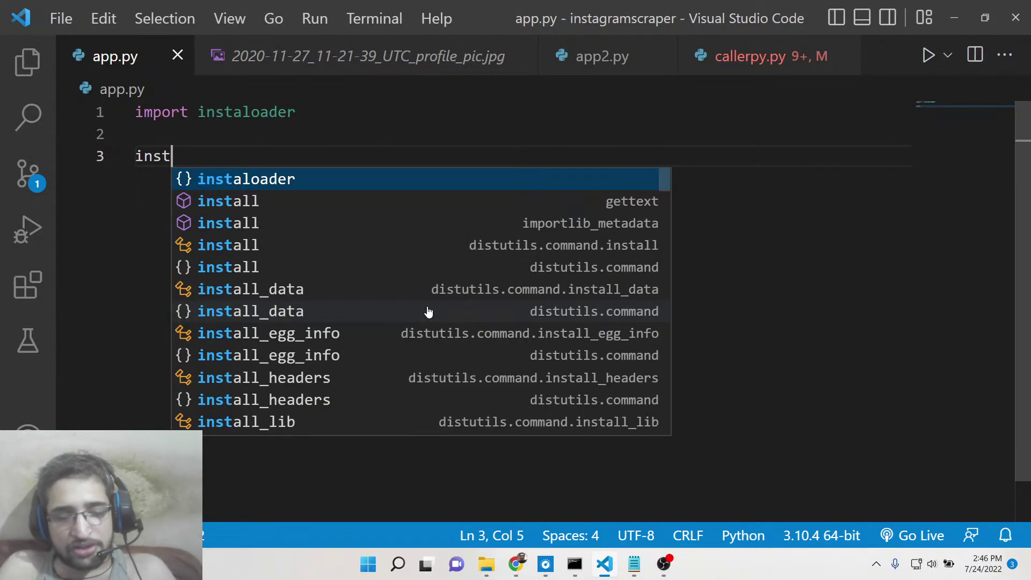
key("BackSpace")
key("BackSpace")
key("BackSpace")
key("BackSpace")
type("I")
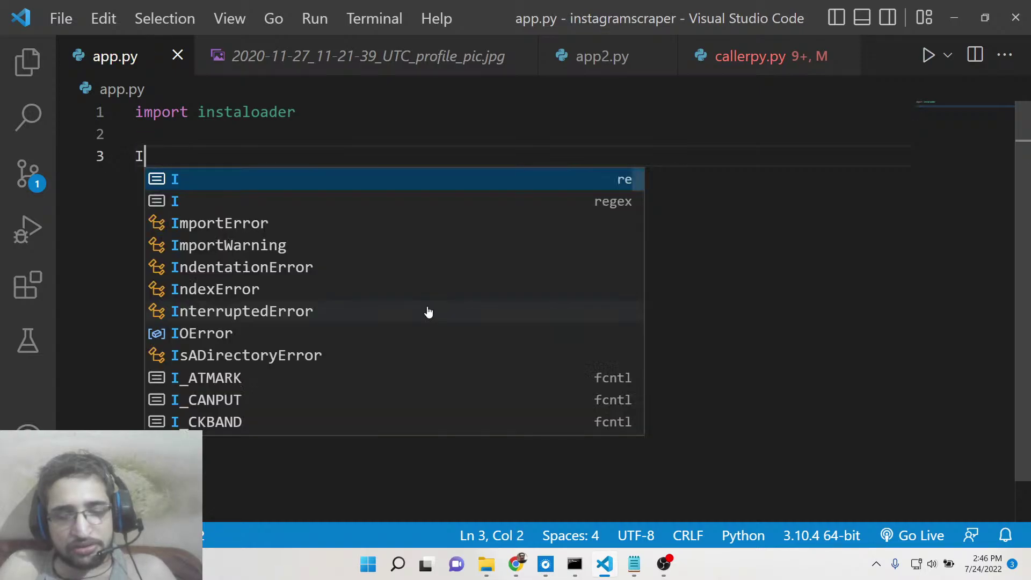
type("nstadownloa")
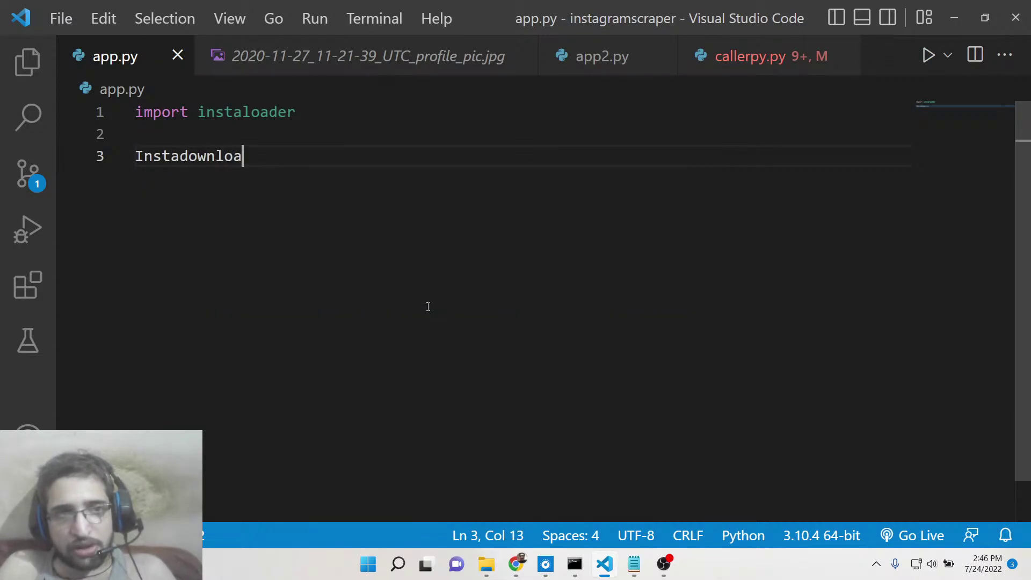
type("der = ")
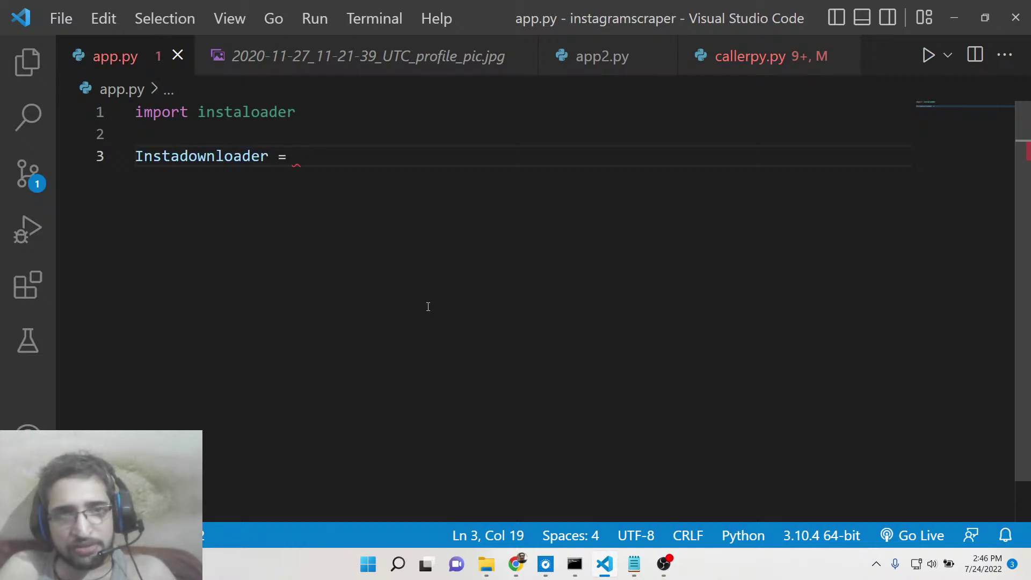
type("ins")
key("Tab")
type(".")
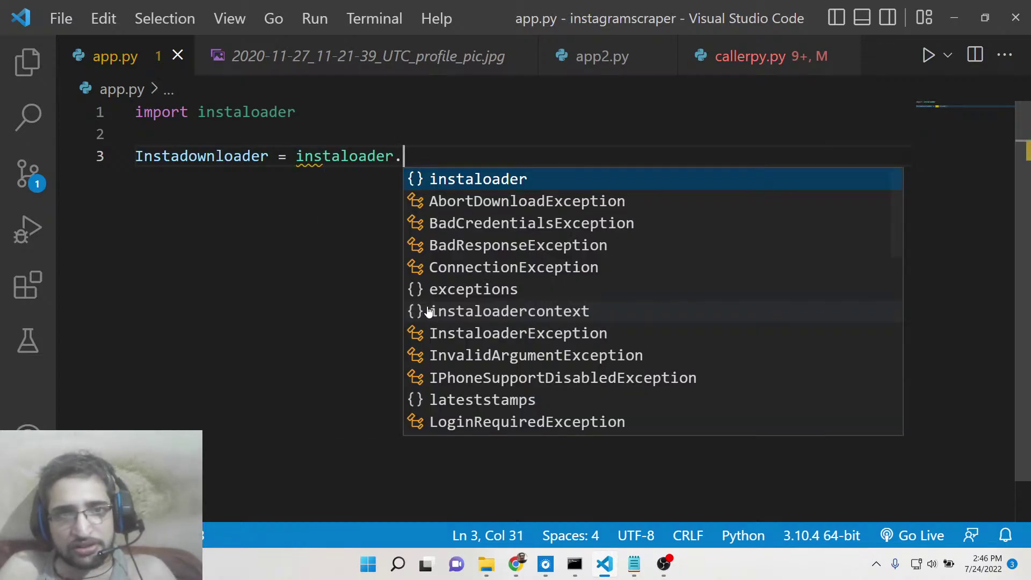
type("In")
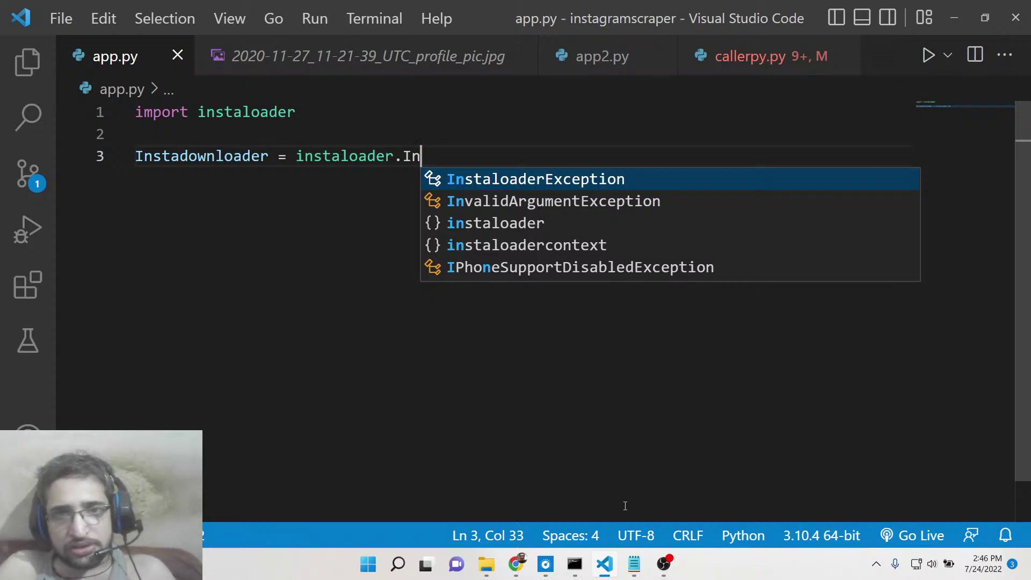
left_click(520, 572)
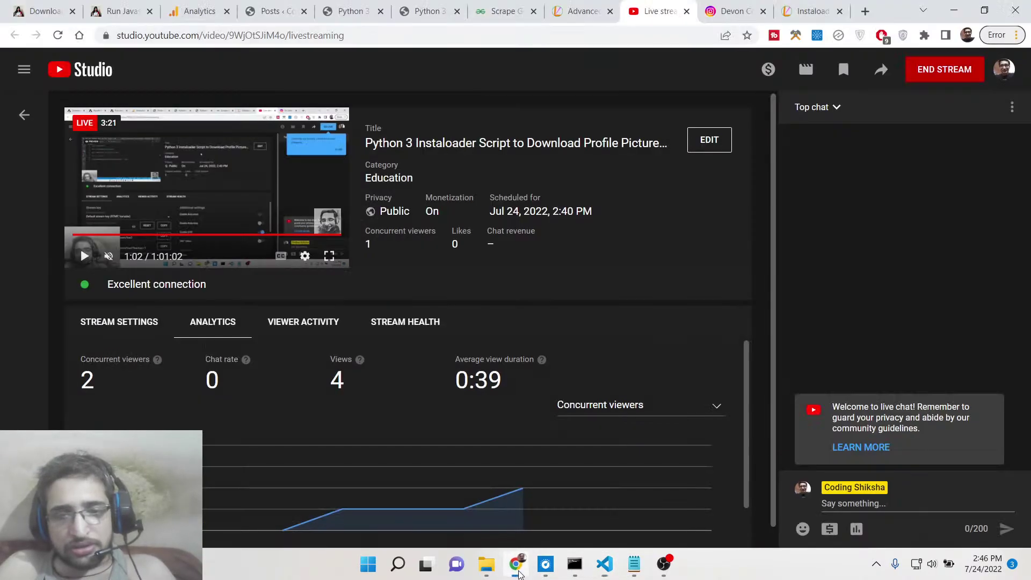
left_click(434, 6)
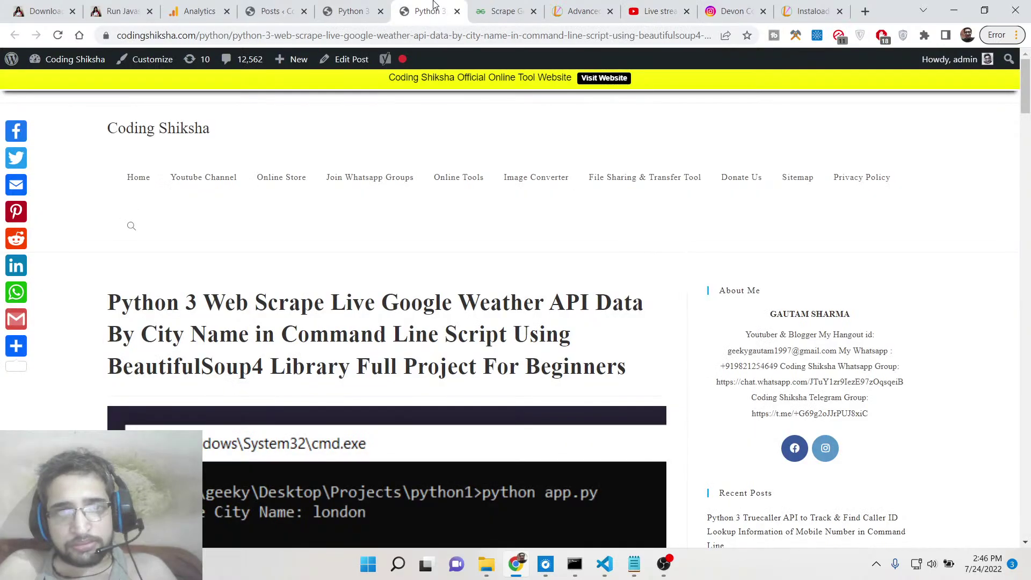
left_click(348, 11)
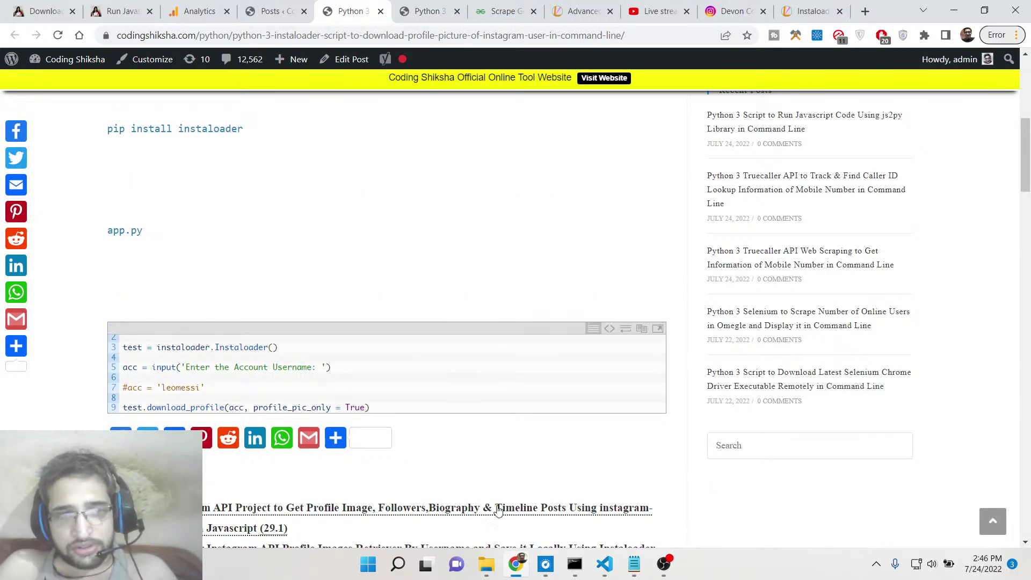
left_click(515, 564)
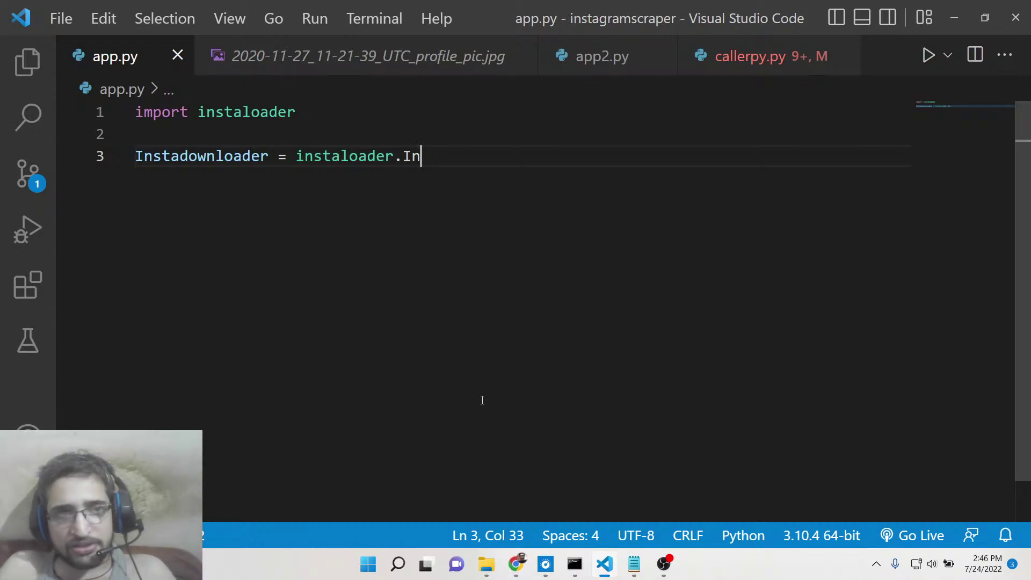
type("sta")
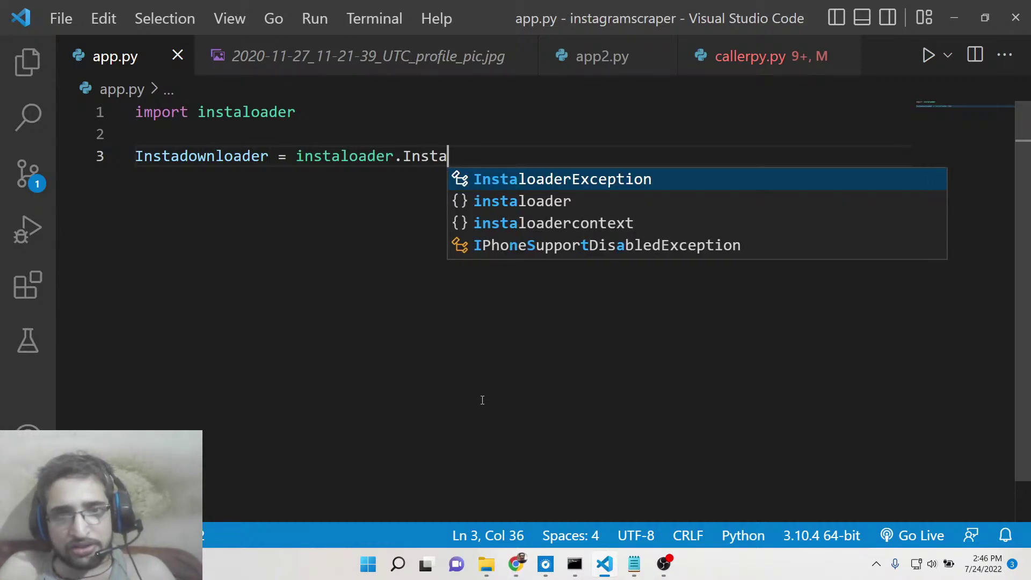
type("loader(")
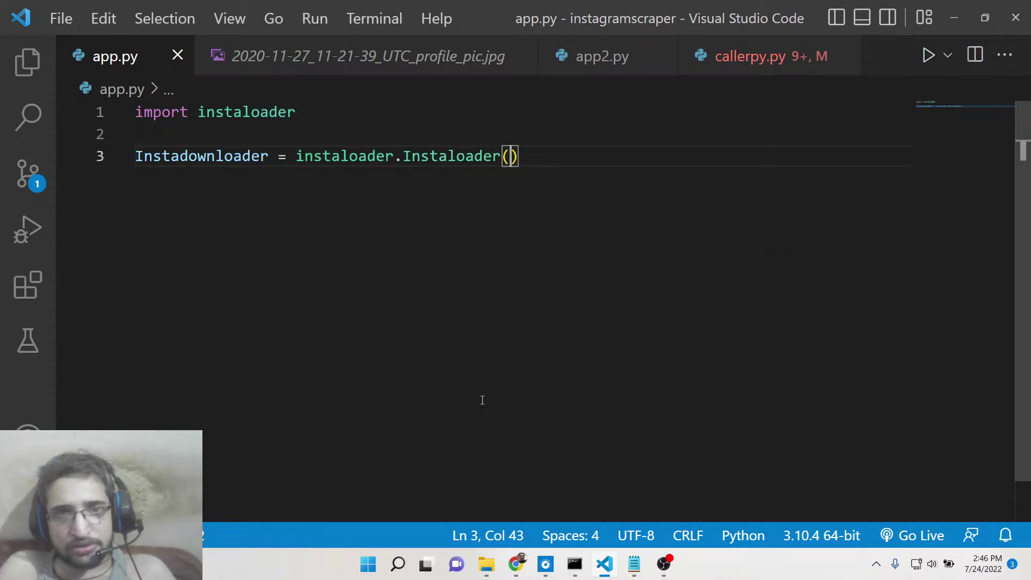
type(")")
Complete Instadownloader = instaloader.Instaloader() and add account = input("Enter the instagram username??")
key("Return")
key("Return")
type("account = ")
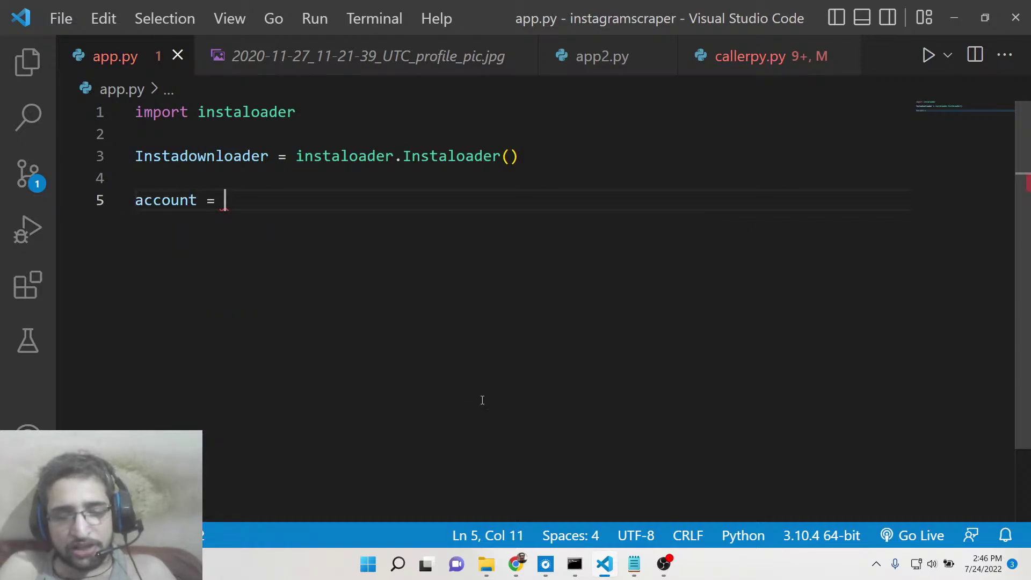
type("input(\"Enter the ")
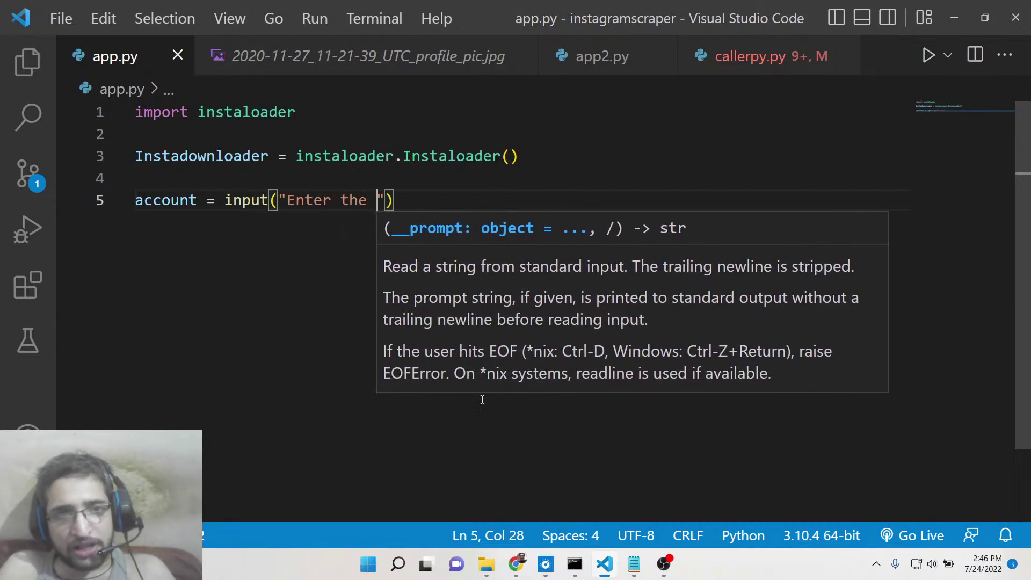
type("instagram username??\"")
key("End")
key("Return")
key("Return")
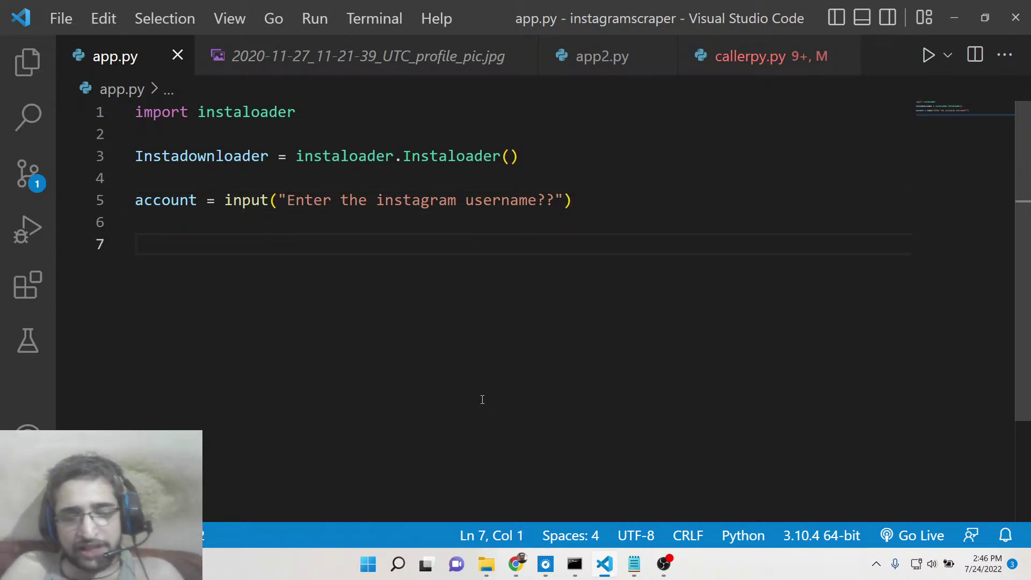
type("tes")
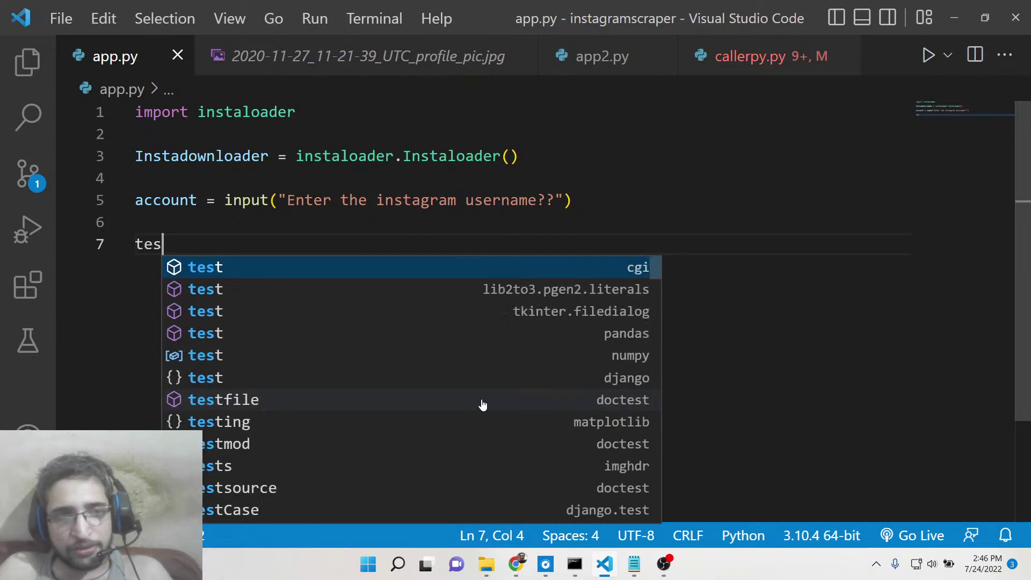
type("t.")
Fix the typo on line 7 and type Instadownloader.download, scanning the method suggestions
key("BackSpace")
key("BackSpace")
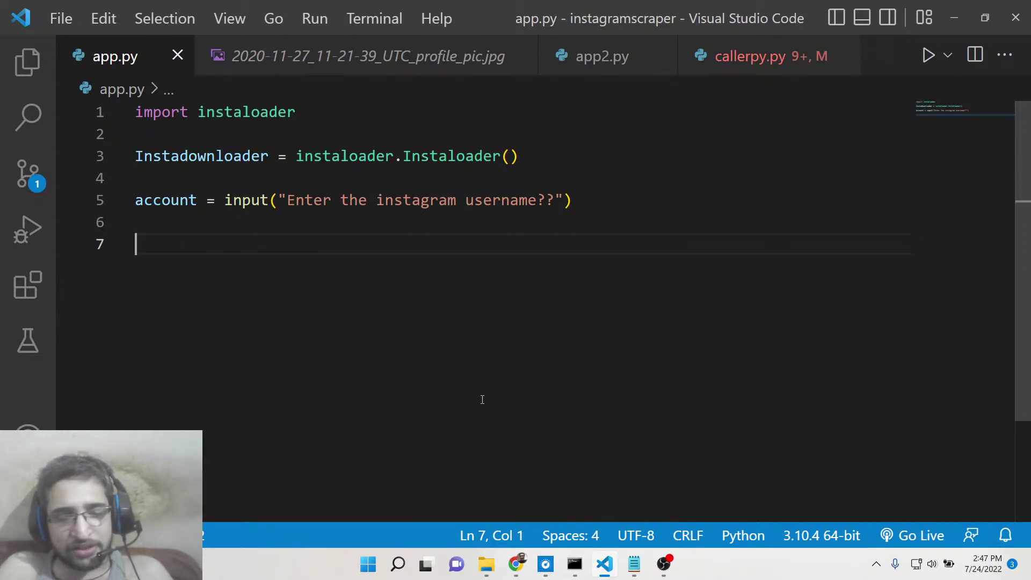
type("Ins")
key("Tab")
type(".")
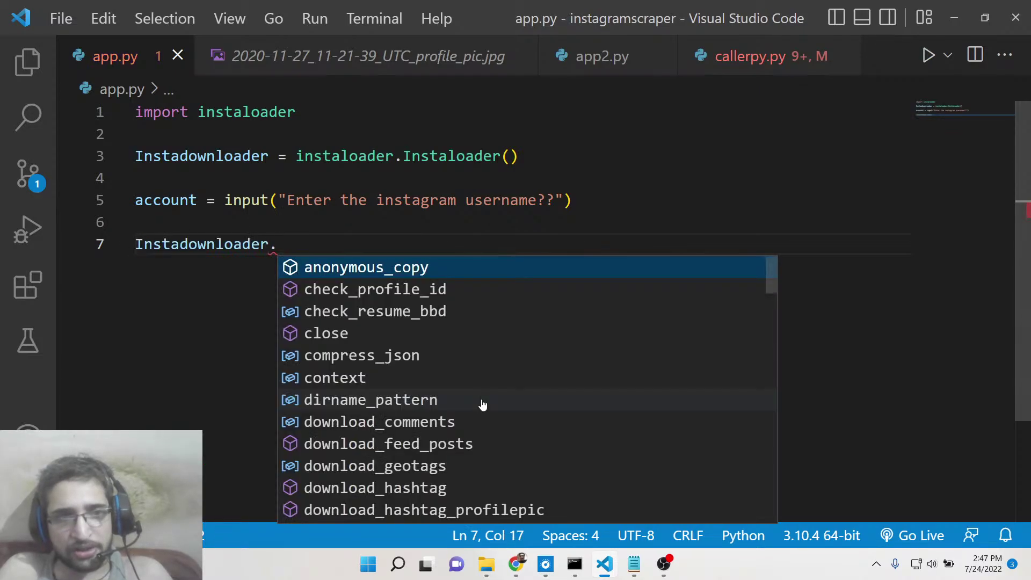
type("dow")
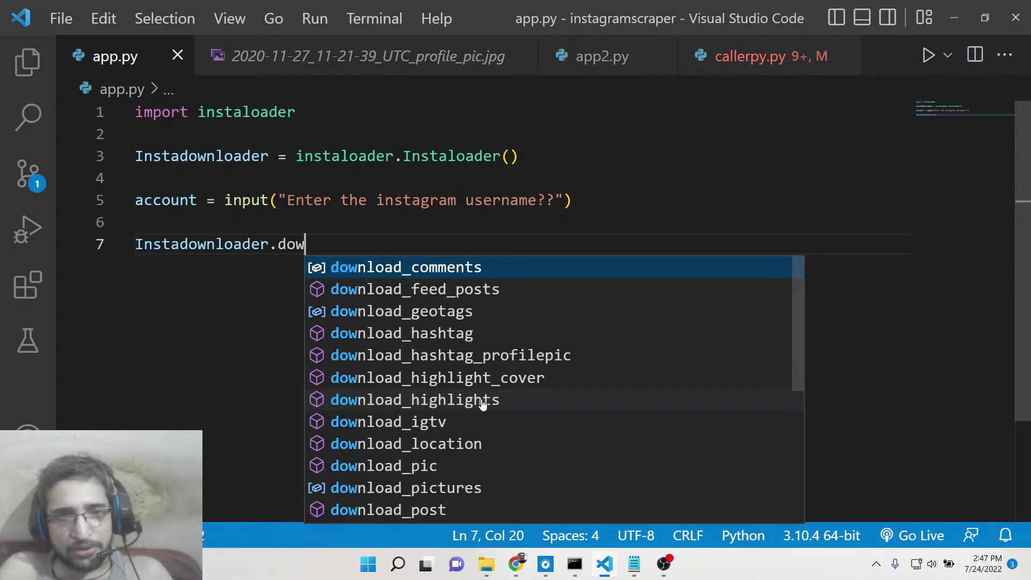
type("nload")
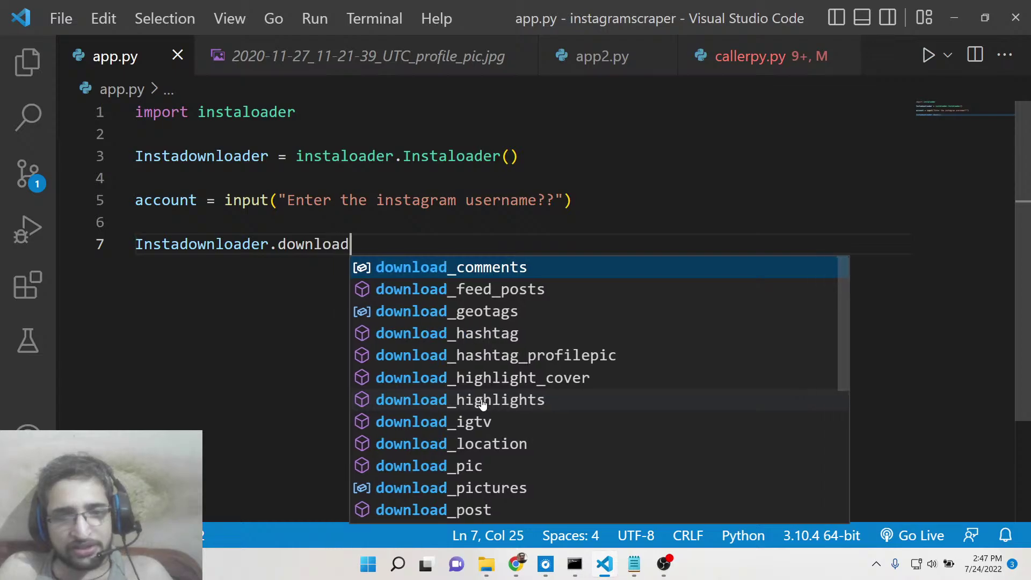
key("Down")
key("Down")
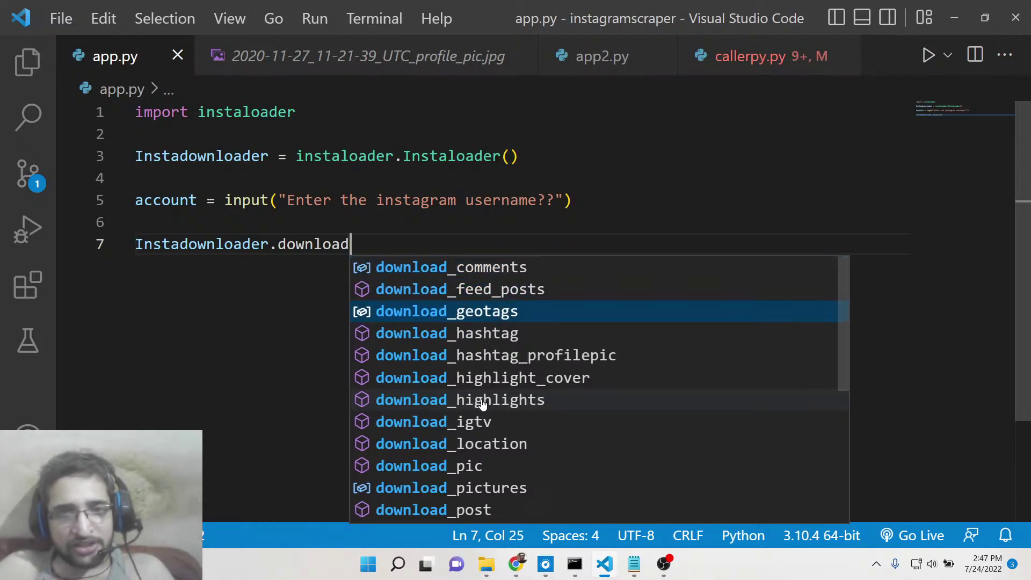
key("Down")
key("Down")
key("Down")
key("Down")
key("Down")
key("Down")
key("Down")
key("Down")
key("Down")
key("Down")
key("Down")
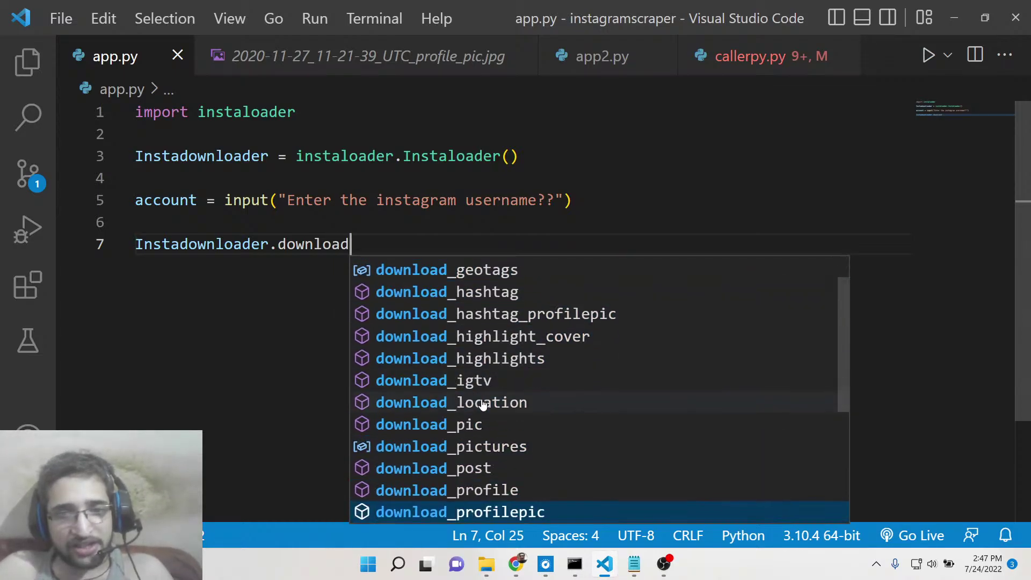
key("Down")
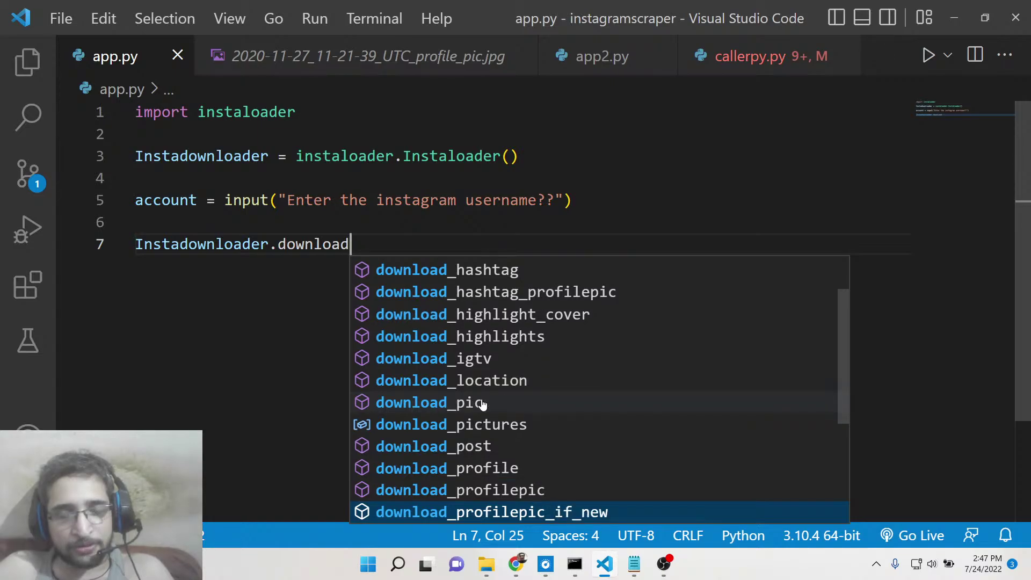
Choose download_profilepic from IntelliSense to complete Instadownloader.download_profilepic() on line 7
key("Up")
key("Up")
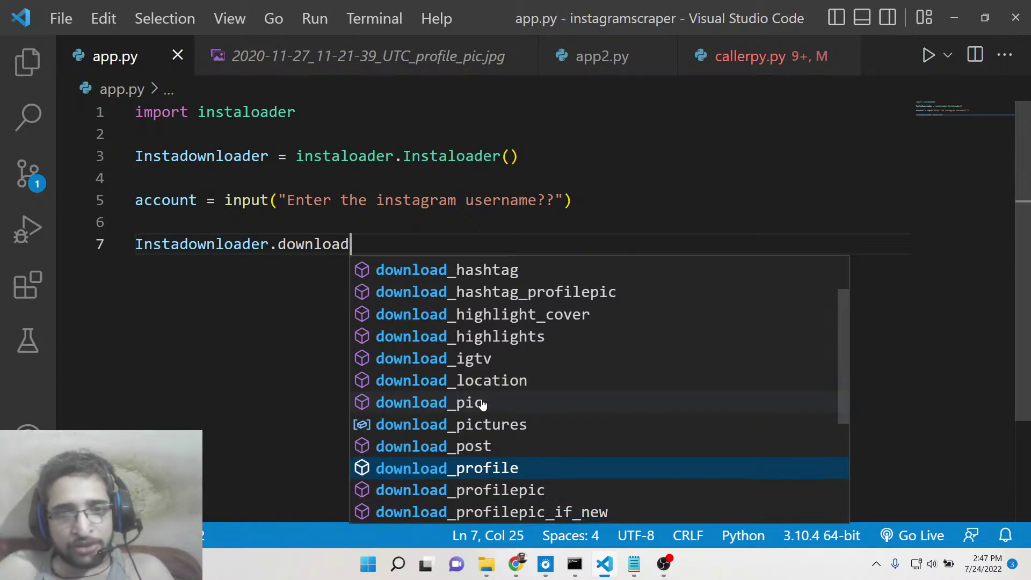
key("Up")
key("Up")
key("Up")
key("Up")
key("Up")
key("Up")
key("Down")
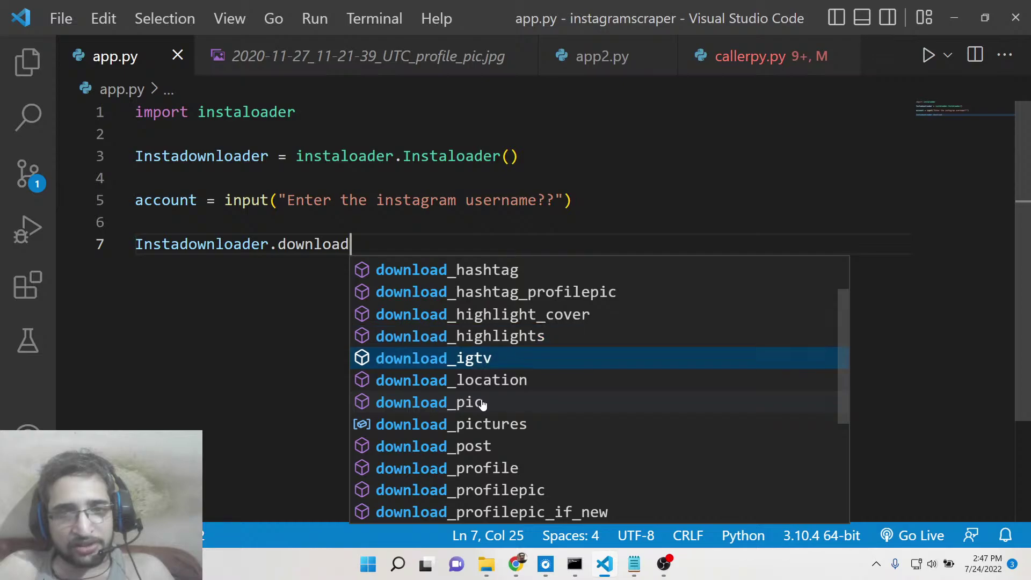
key("Up")
key("Up")
key("Up")
key("Up")
key("Up")
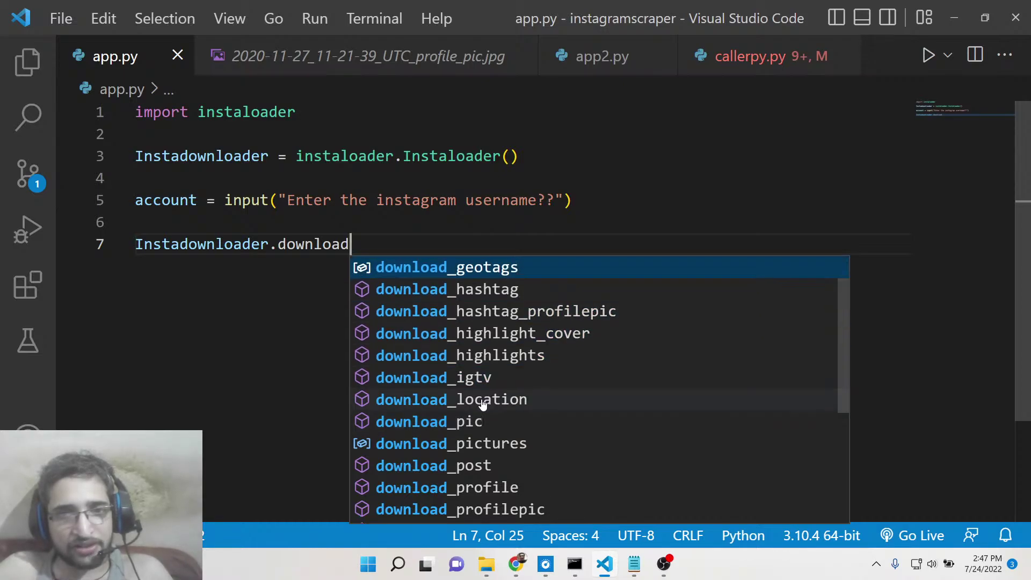
key("Up")
key("Up")
key("Up")
key("Up")
key("Down")
key("Down")
key("Down")
key("Down")
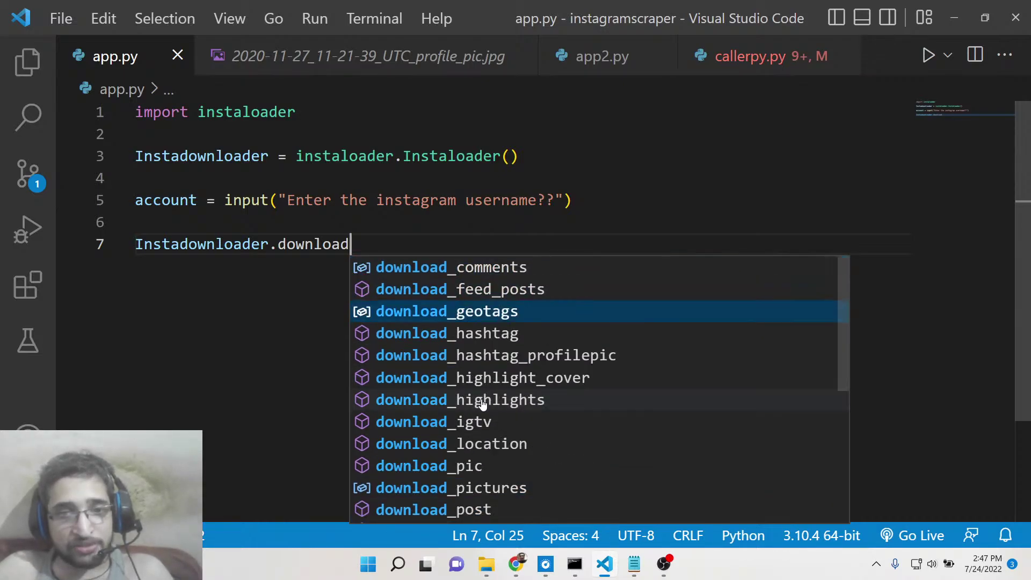
key("Down")
key("Down")
key("Down")
key("Down")
key("Down")
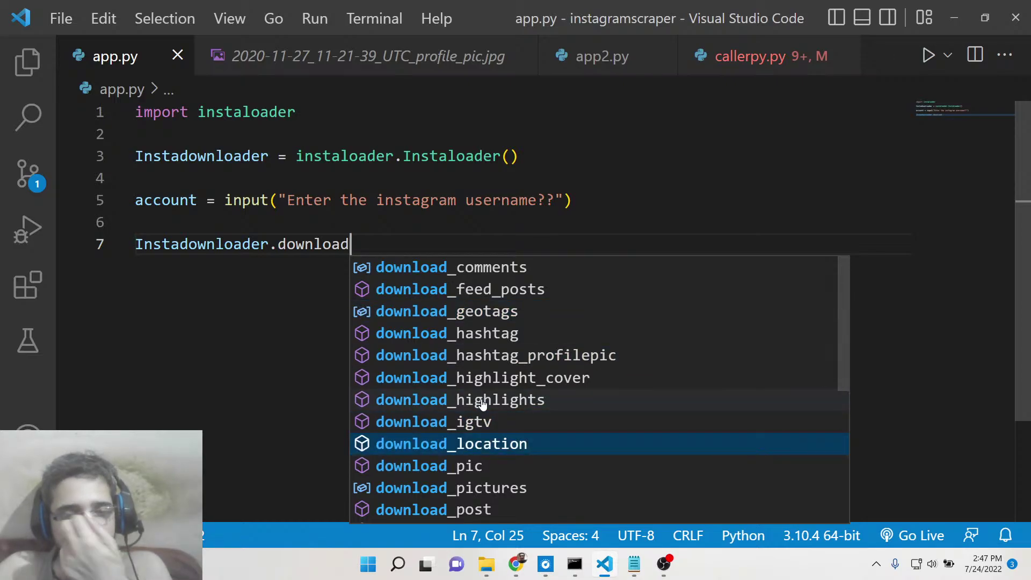
key("Down")
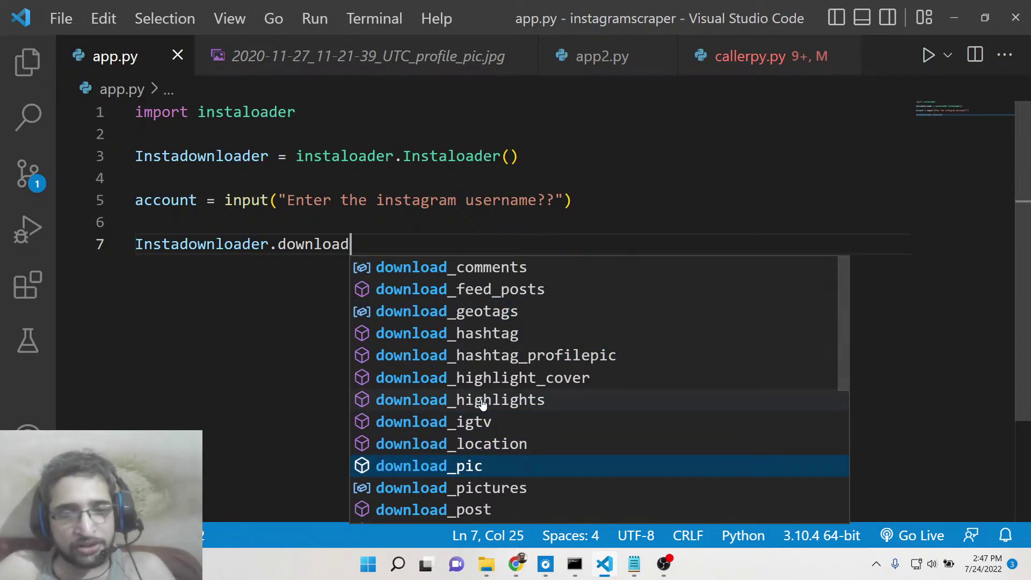
key("Down")
key("Down")
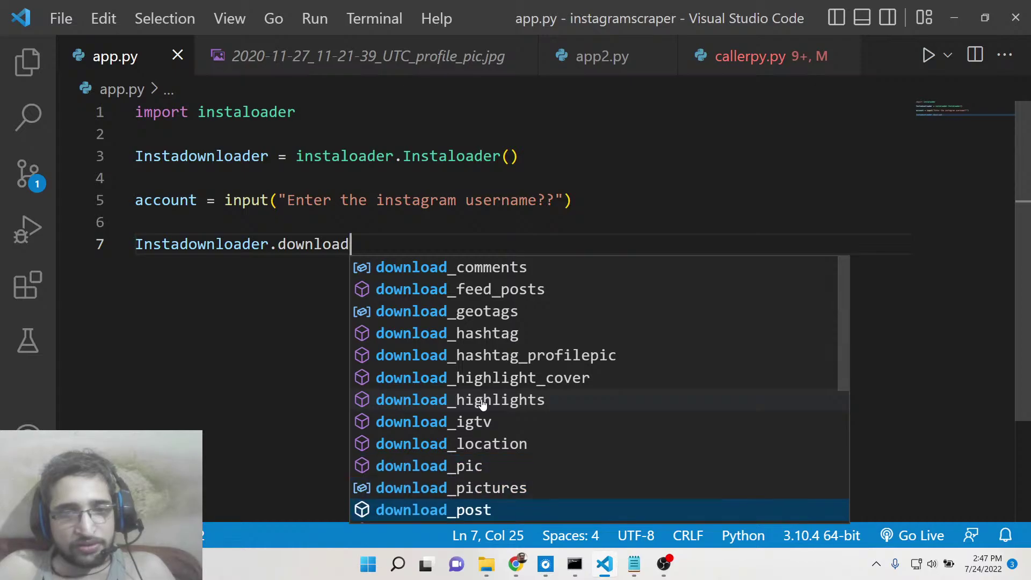
key("Down")
key("Down")
key("Return")
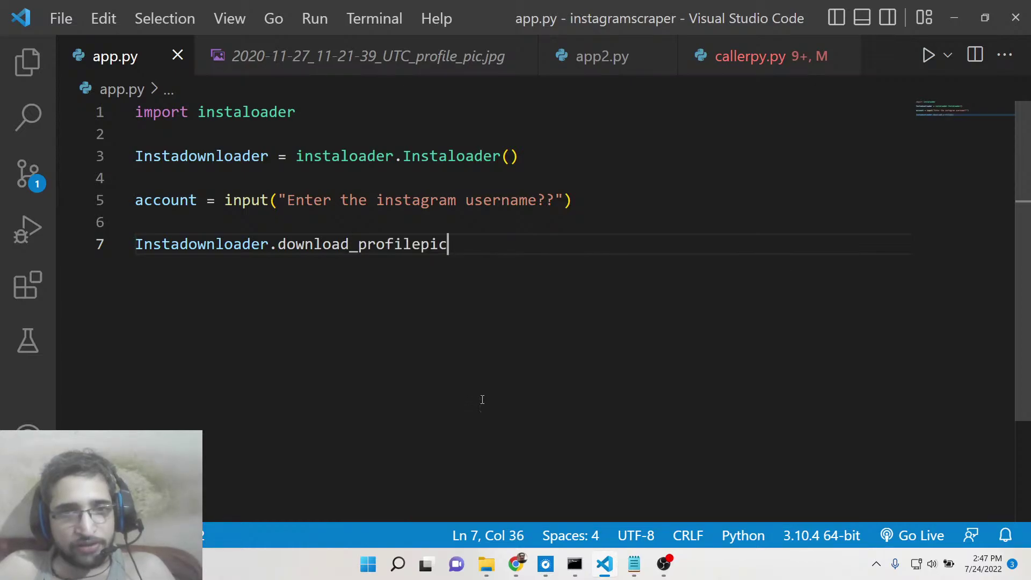
type("(")
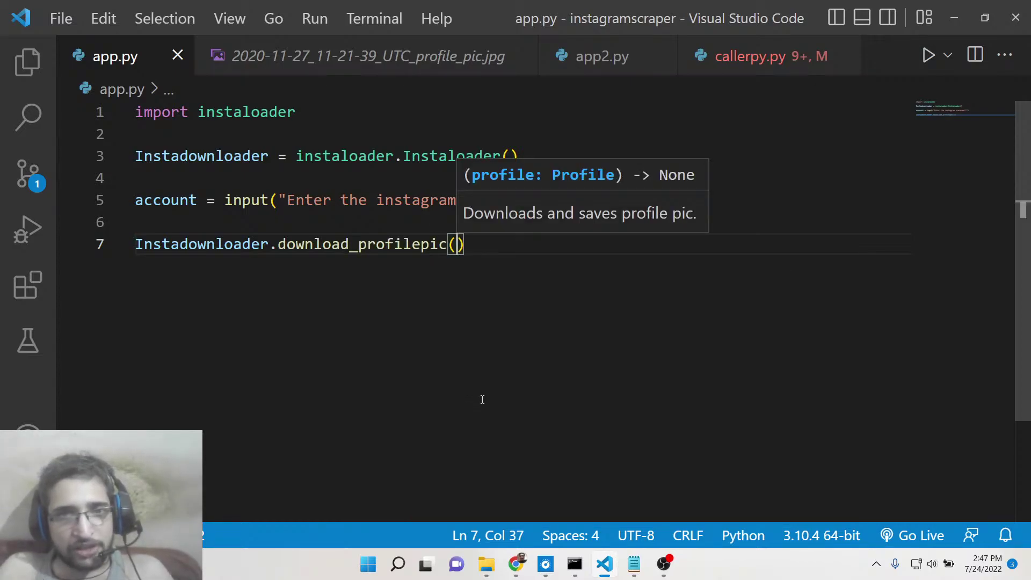
type("account,pro")
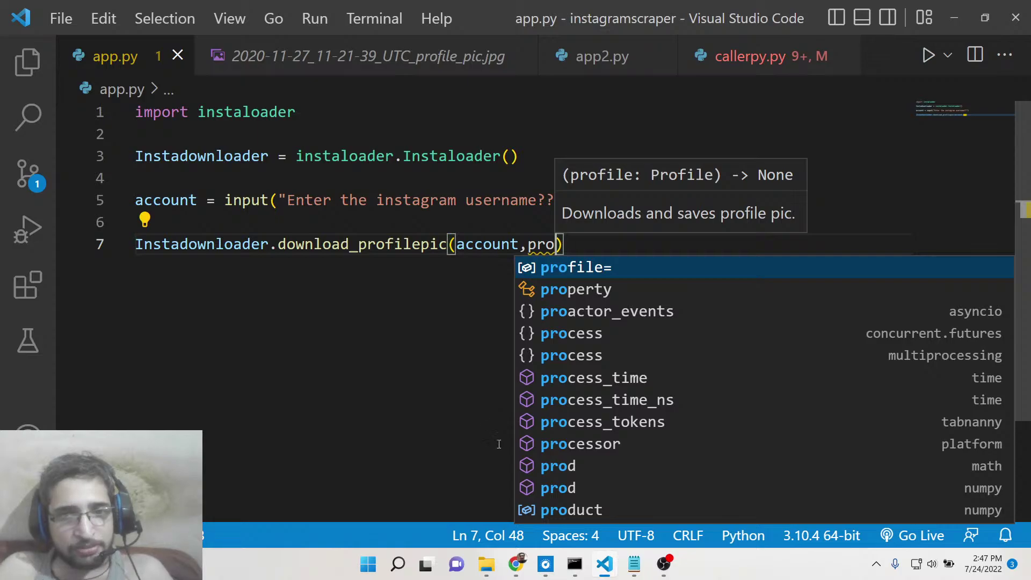
Finish line 7 as download_profilepic(account,profile_pic_only=True), checking the tutorial in Chrome
left_click(516, 563)
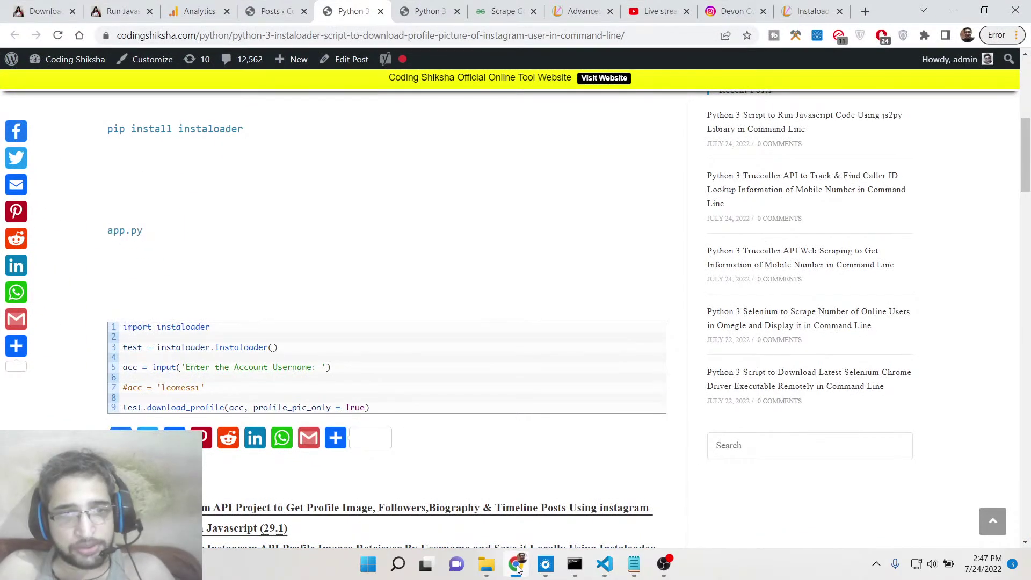
left_click(515, 564)
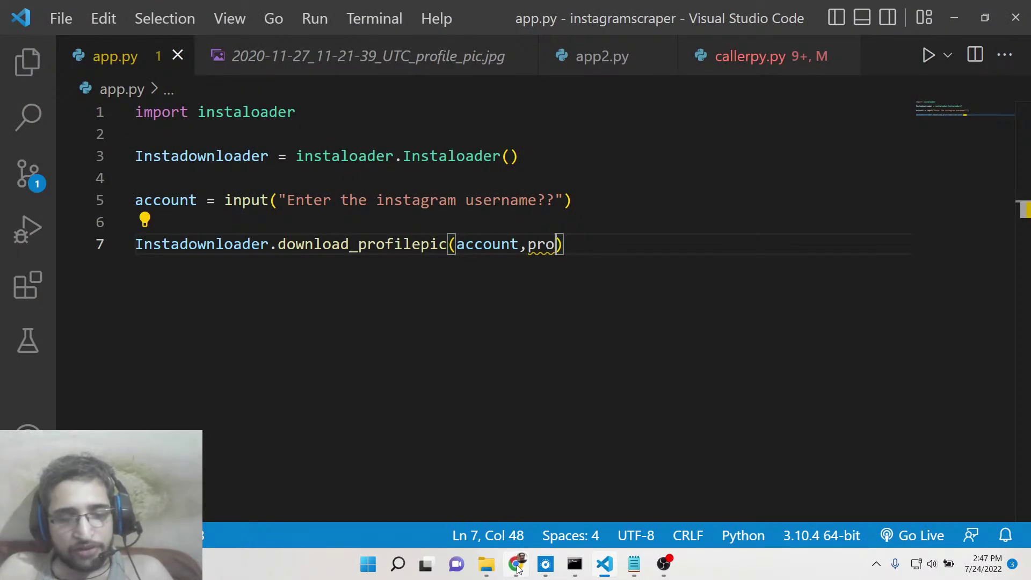
type("file_pic_")
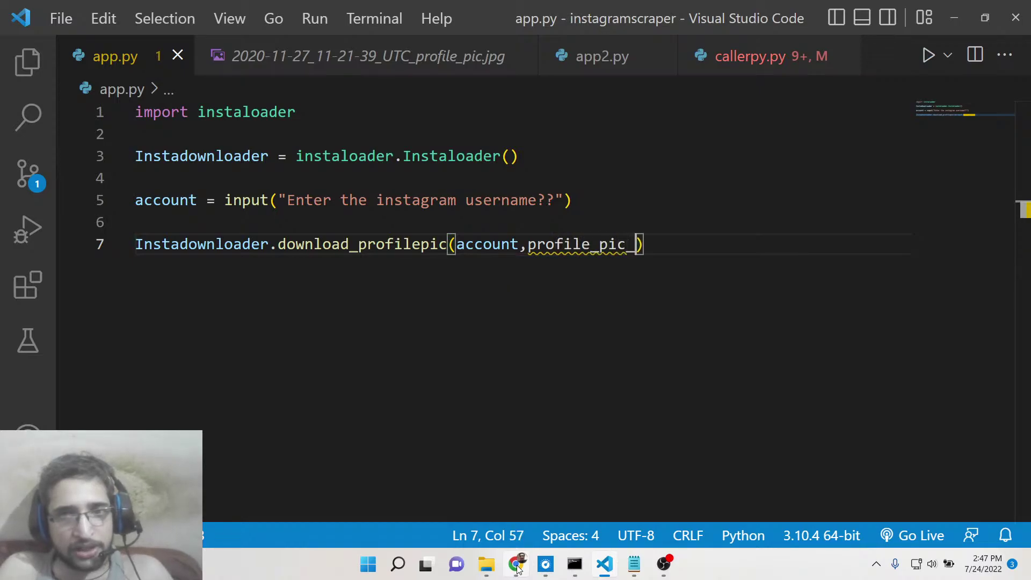
type("only=")
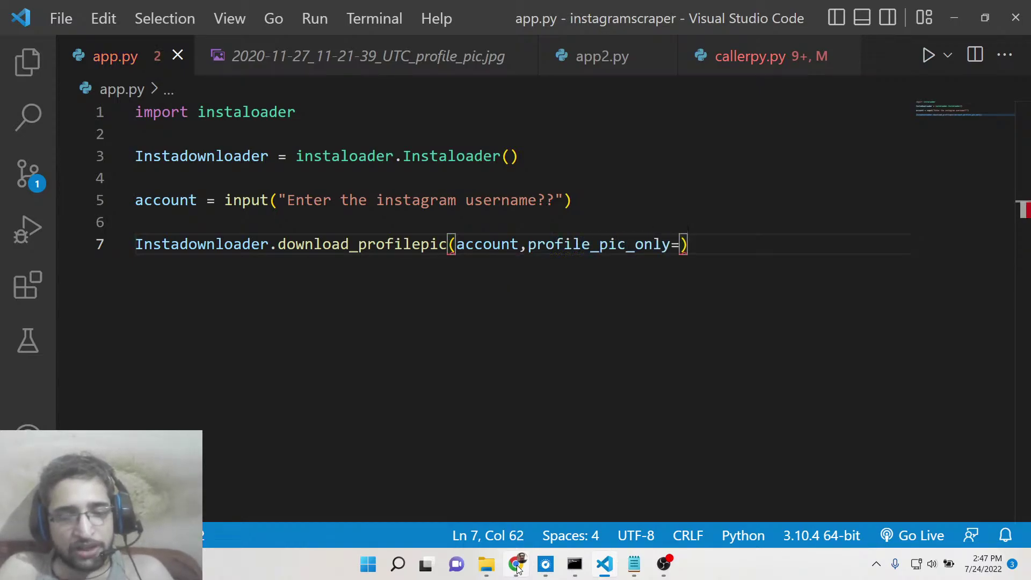
type("True")
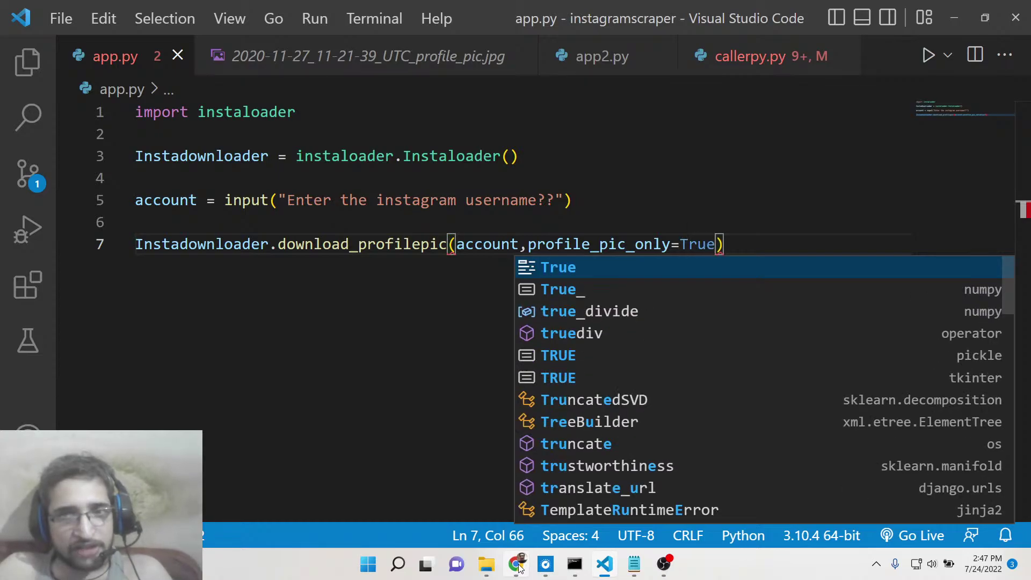
left_click(516, 564)
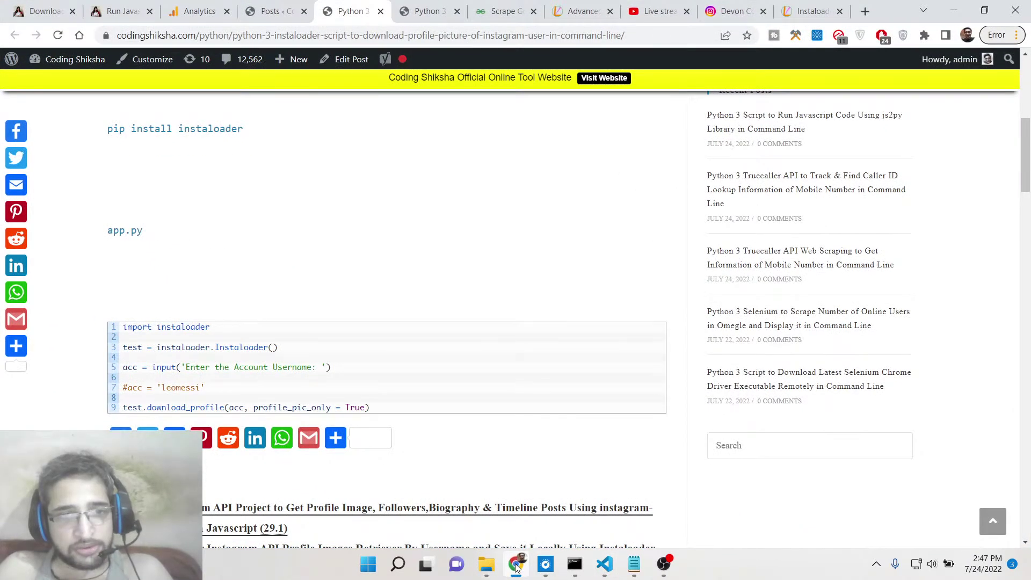
left_click(516, 563)
Clear the command prompt with cls and return to the browser tutorial
left_click(577, 566)
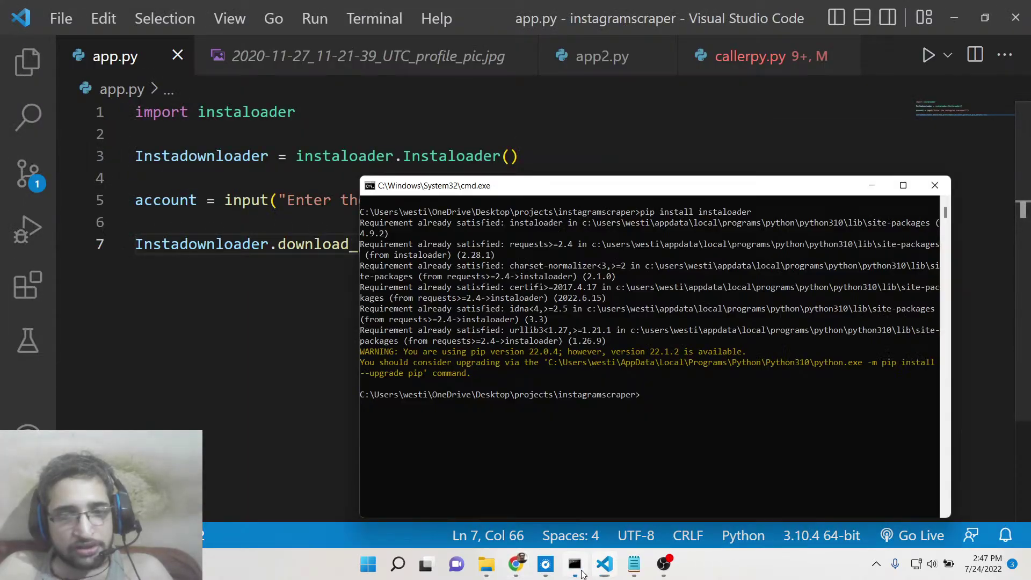
type("cls")
key("Return")
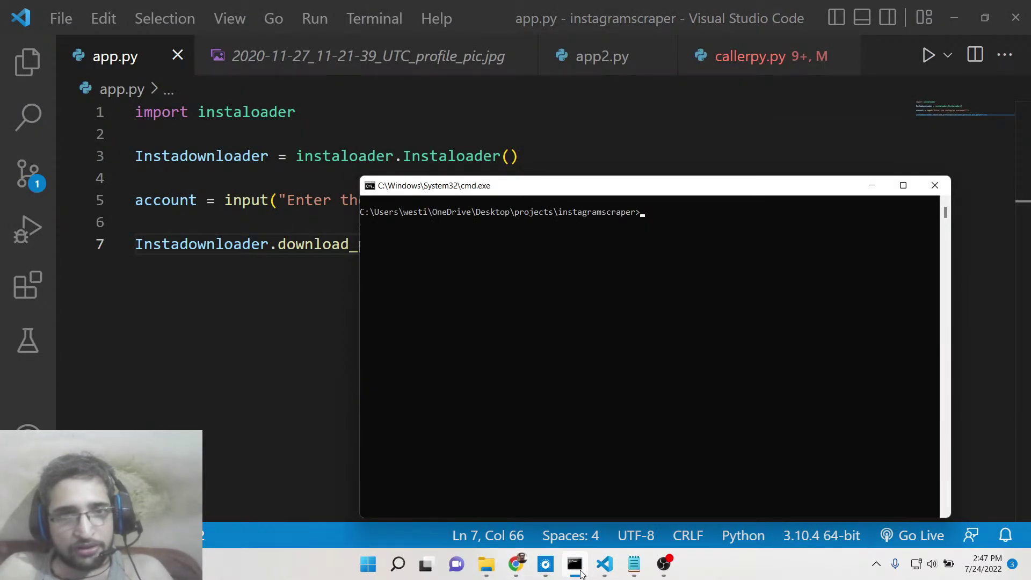
left_click(27, 62)
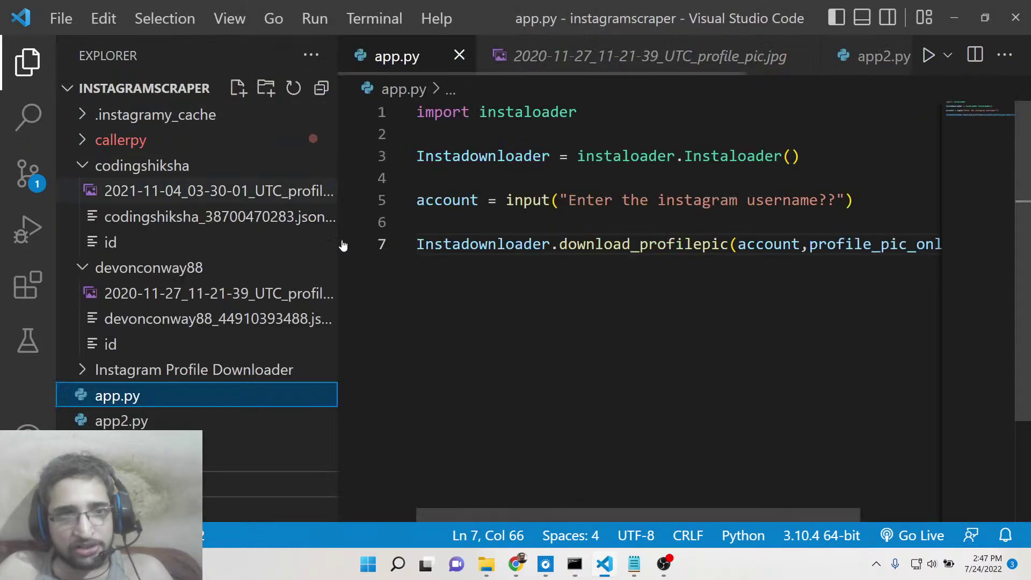
left_click(516, 564)
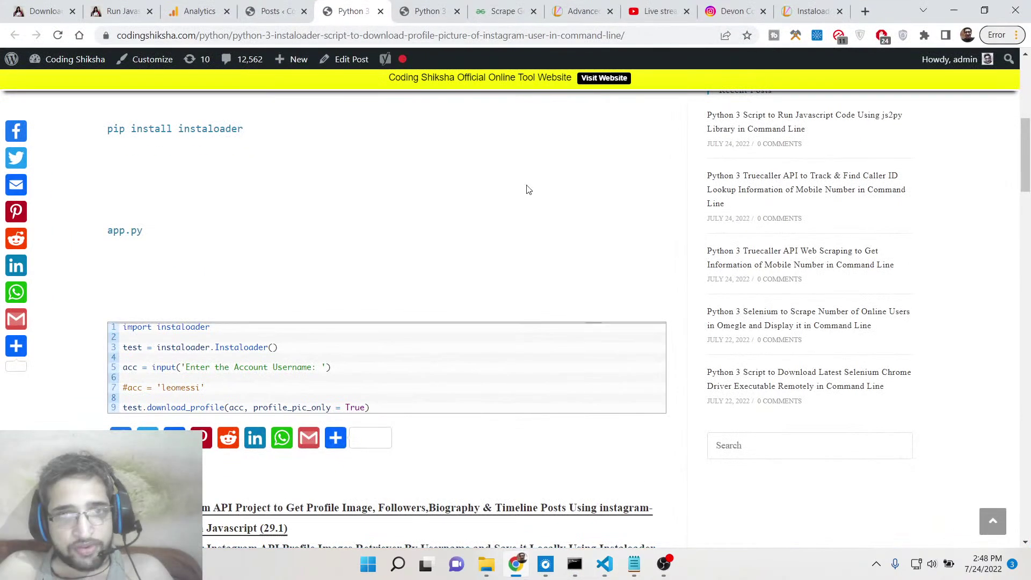
Search Instagram for kane and open Kane Williamson's kane_s_w profile
left_click(730, 11)
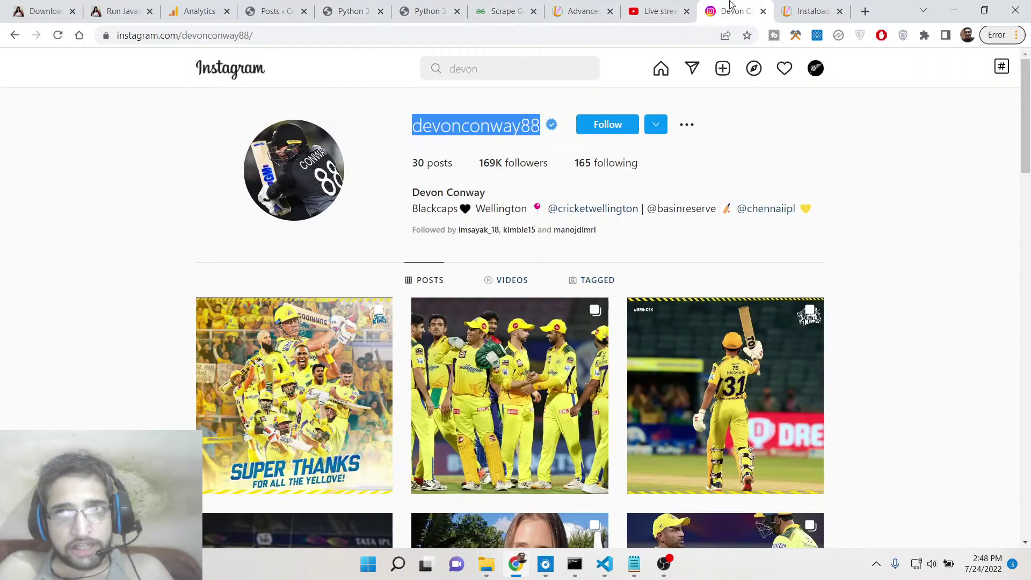
left_click(466, 69)
type("kane")
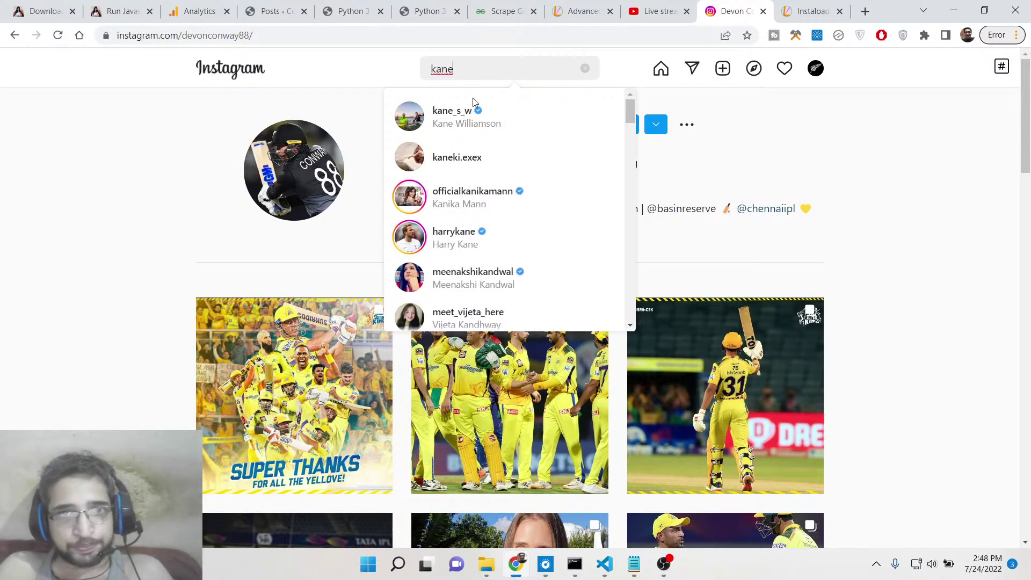
left_click(479, 123)
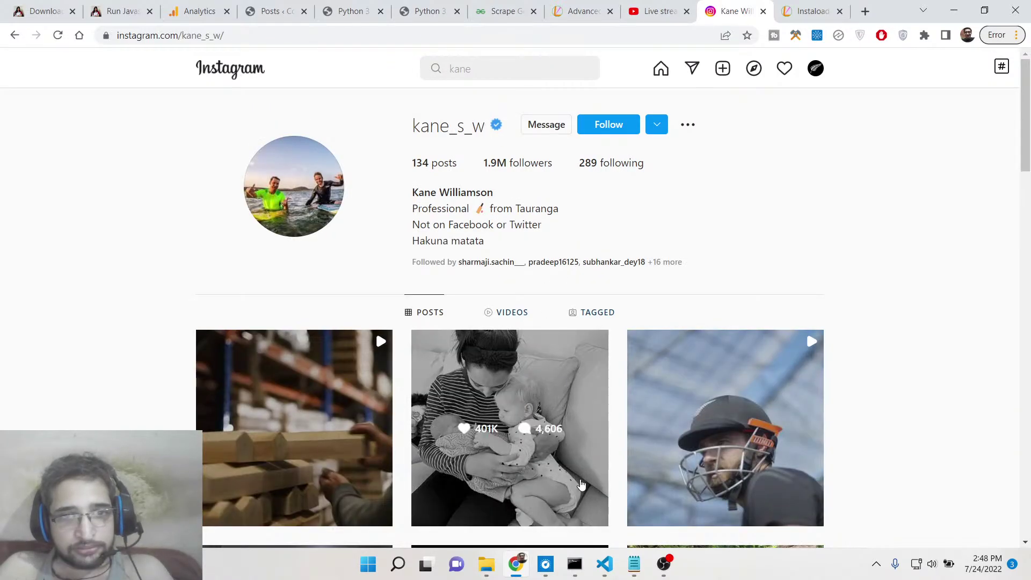
left_click(574, 564)
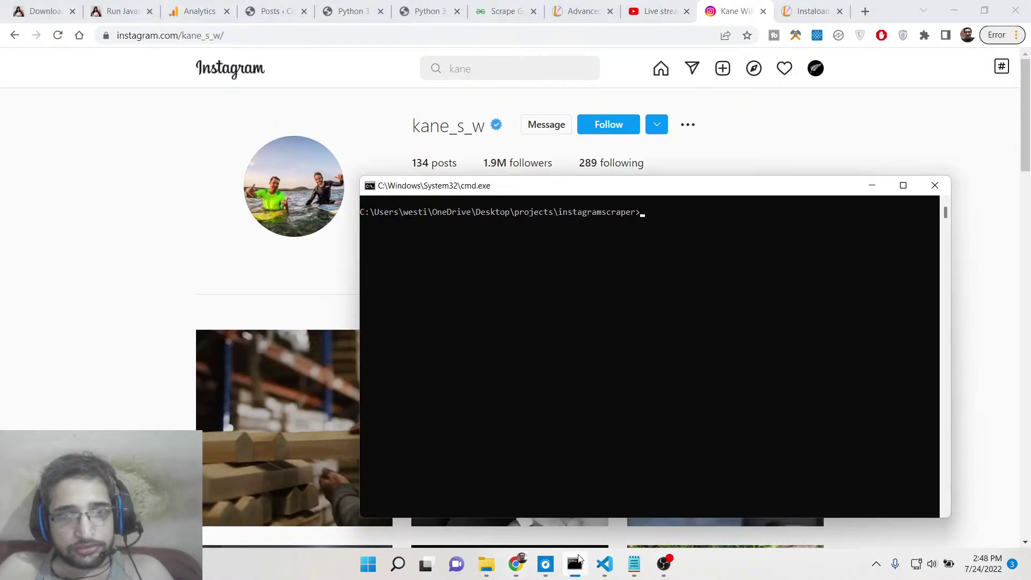
key("Up")
key("Up")
key("Down")
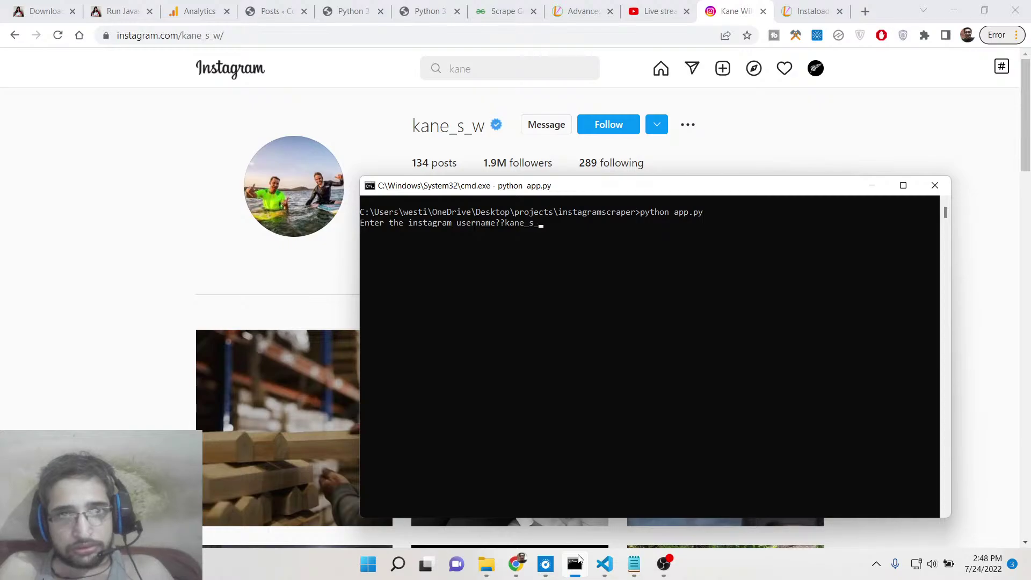
type("w")
key("Return")
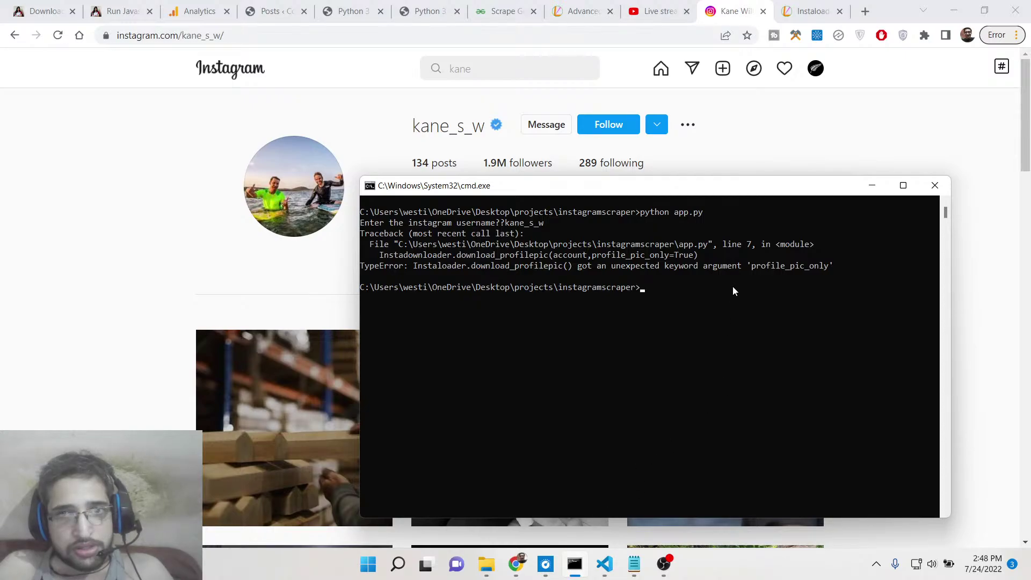
After checking the tutorial, change download_profilepic to download_profile on line 7
left_click(483, 95)
left_click(428, 11)
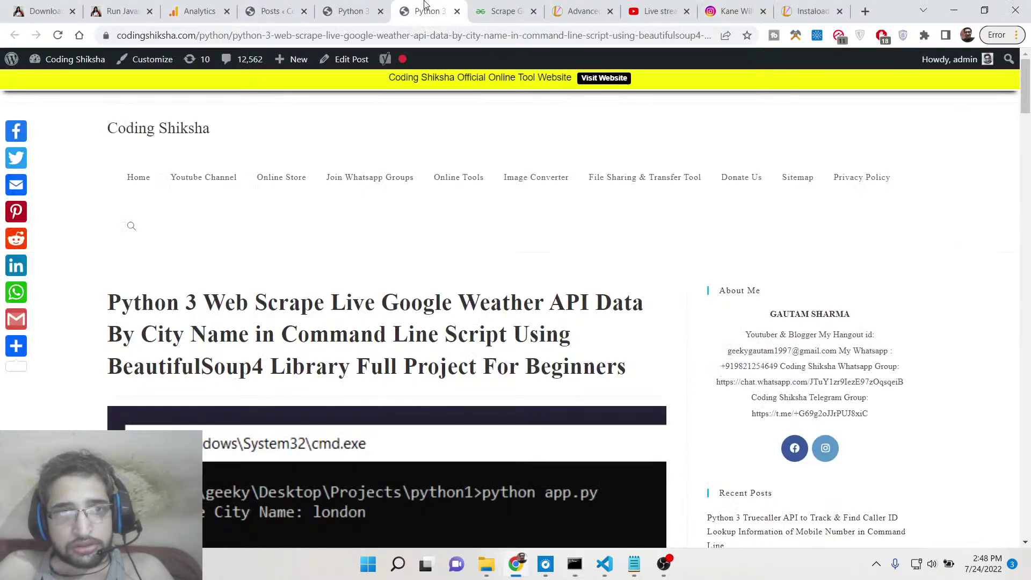
left_click(350, 11)
mouse_move(327, 406)
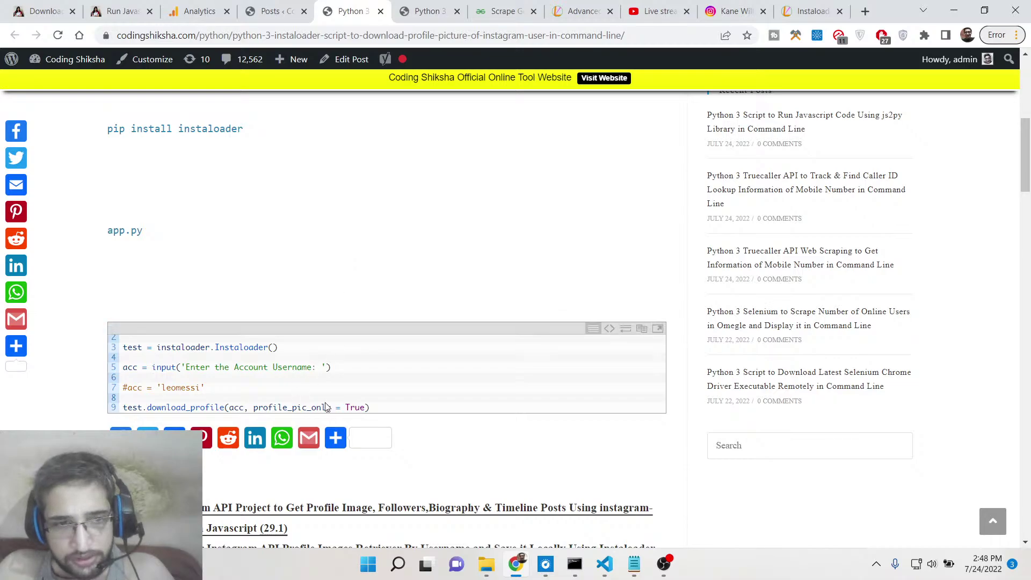
left_click(604, 564)
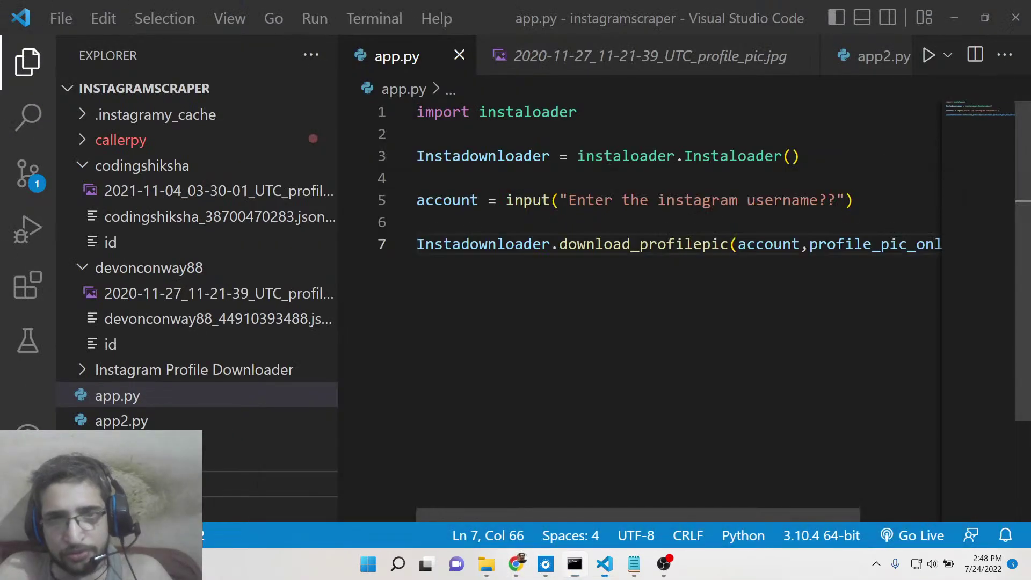
left_click(608, 158)
left_click(728, 244)
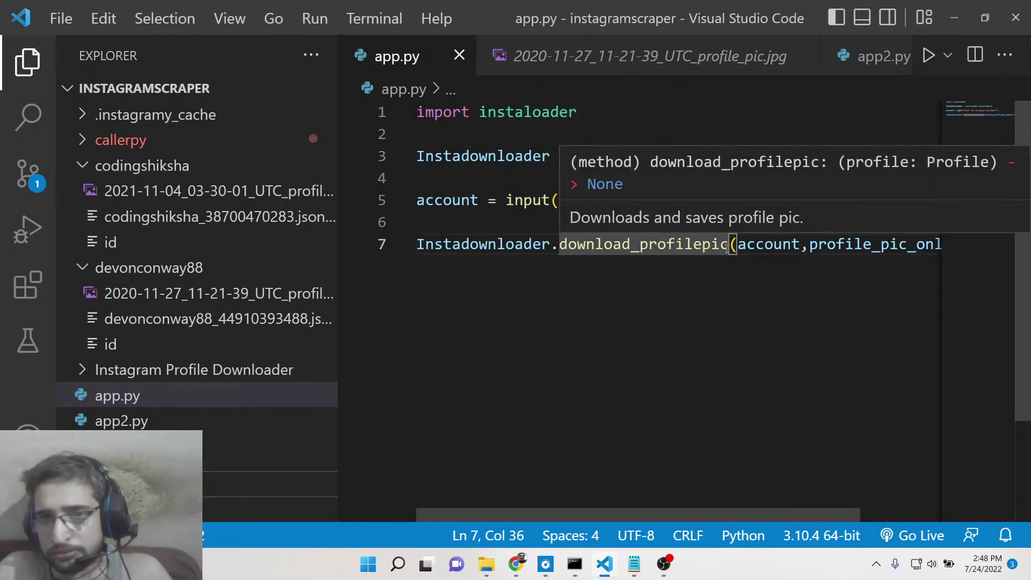
key("BackSpace")
key("BackSpace")
key("BackSpace")
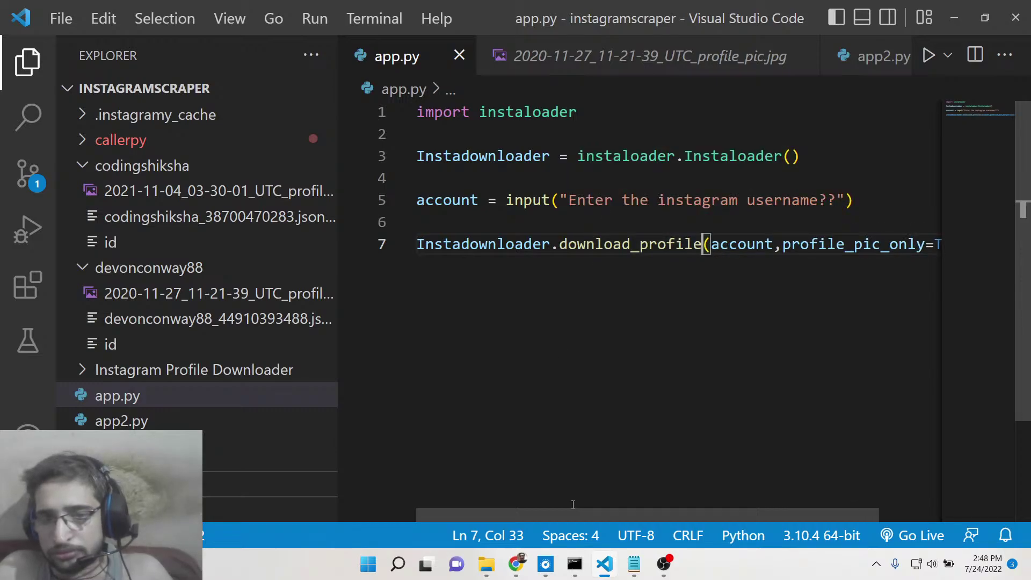
Rerun python app.py from the command history in the command prompt
left_click(574, 563)
key("Up")
key("Return")
type("kane")
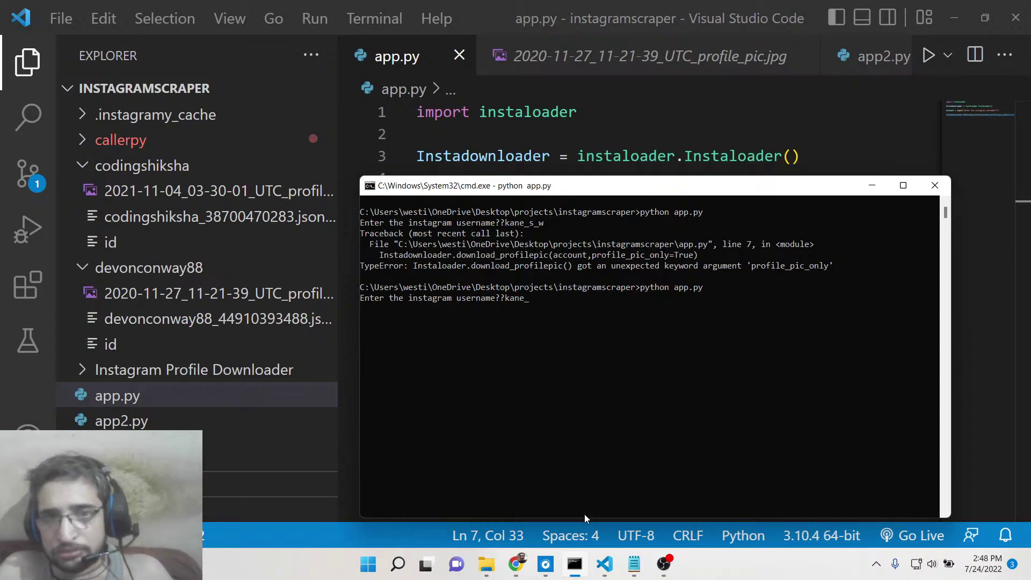
type("_s_w")
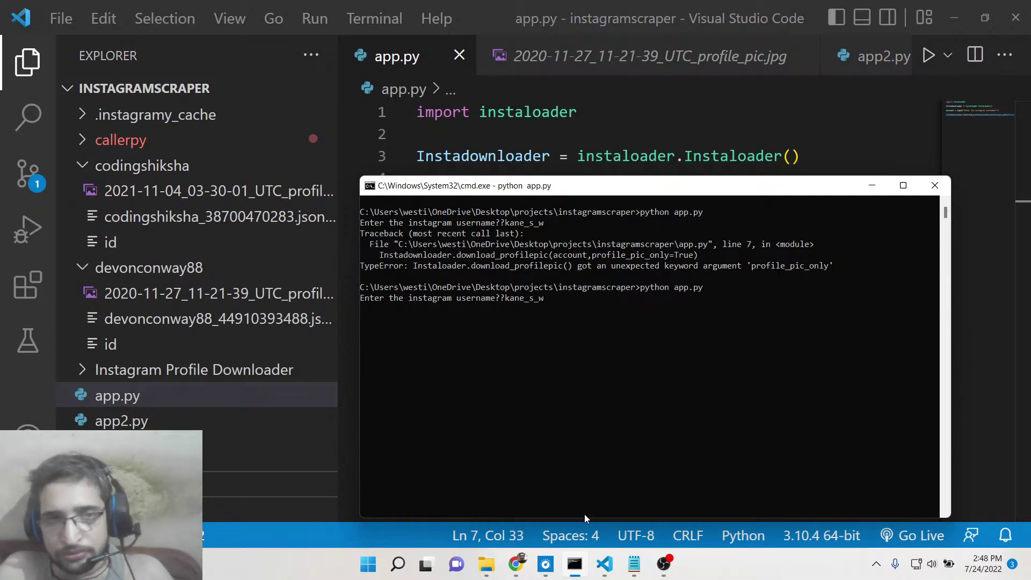
key("Return")
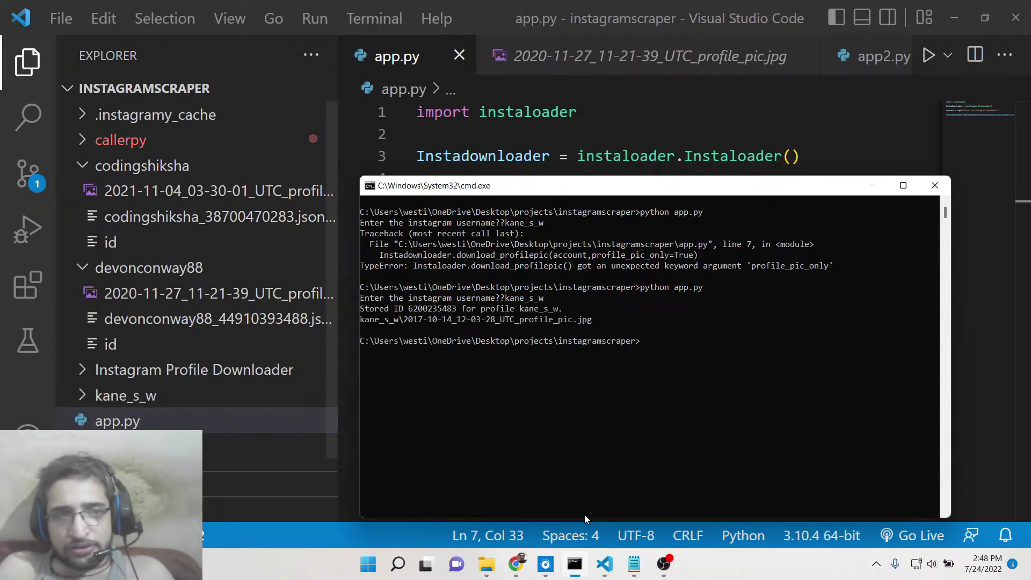
left_click(133, 396)
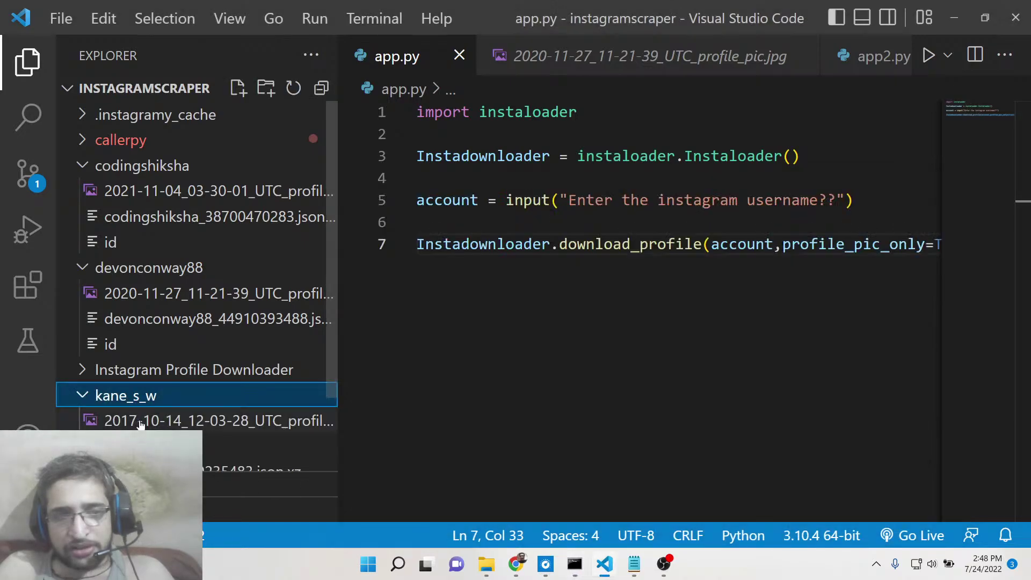
left_click(140, 421)
left_click(677, 305)
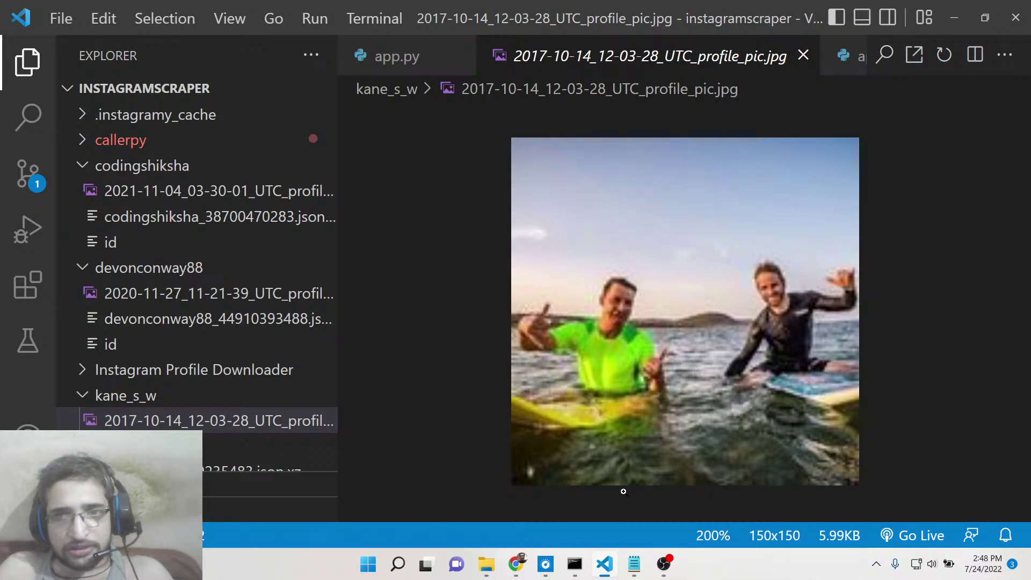
mouse_move(514, 564)
left_click(520, 483)
left_click(659, 11)
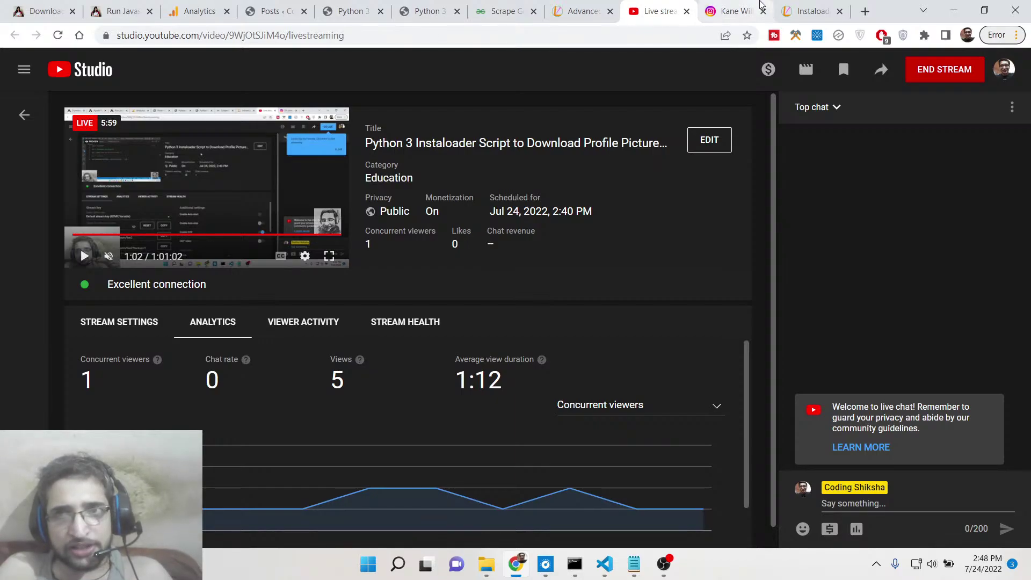
left_click(745, 10)
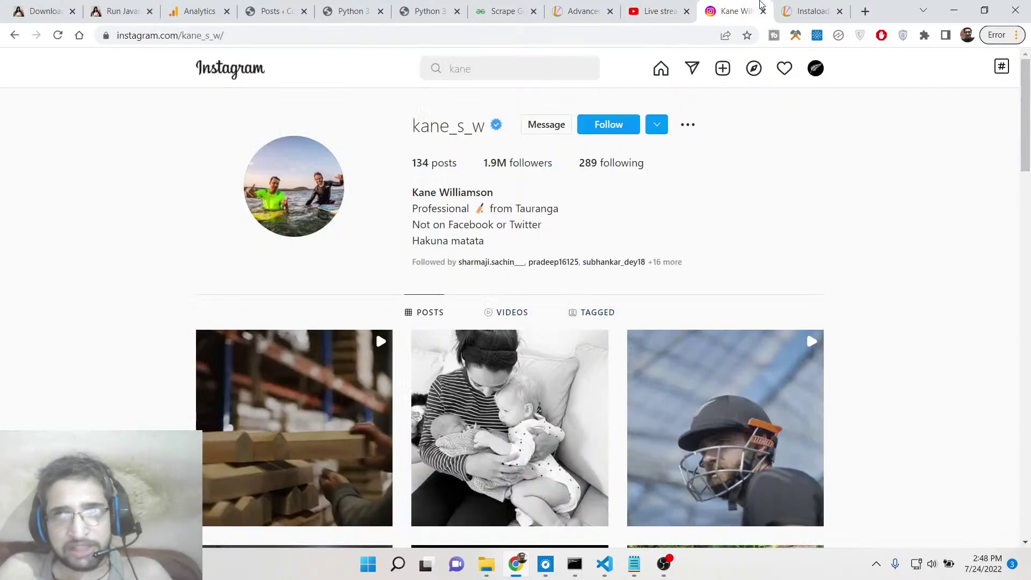
double_click(421, 122)
scroll(411, 182, "down", 5)
scroll(412, 185, "up", 5)
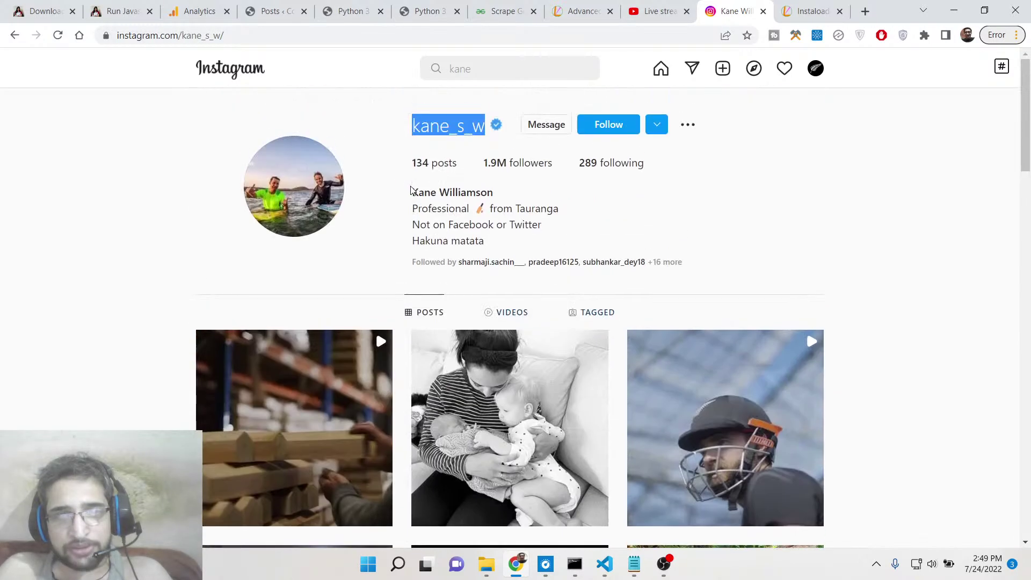
left_click(864, 10)
type("instaloader")
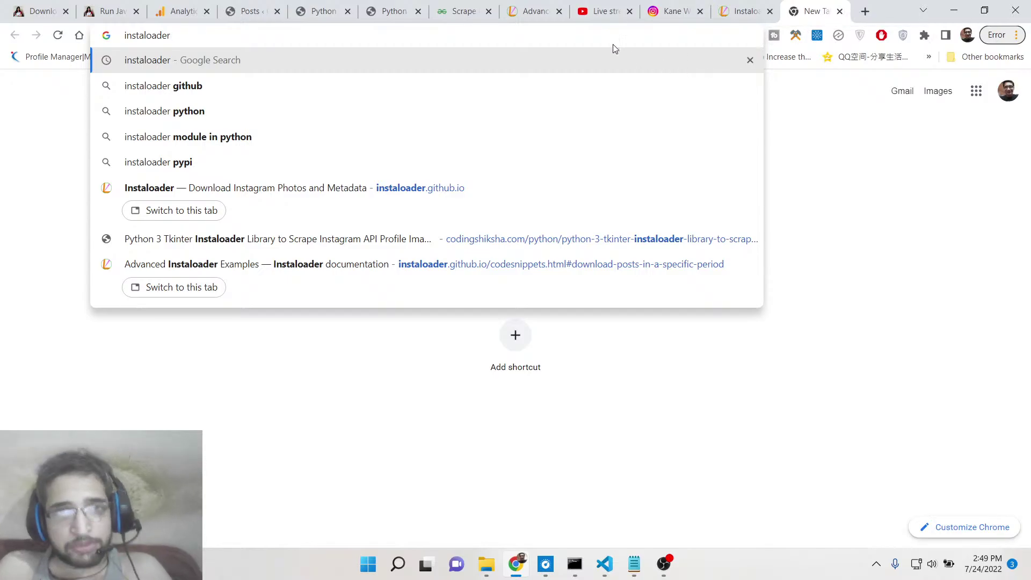
left_click(583, 6)
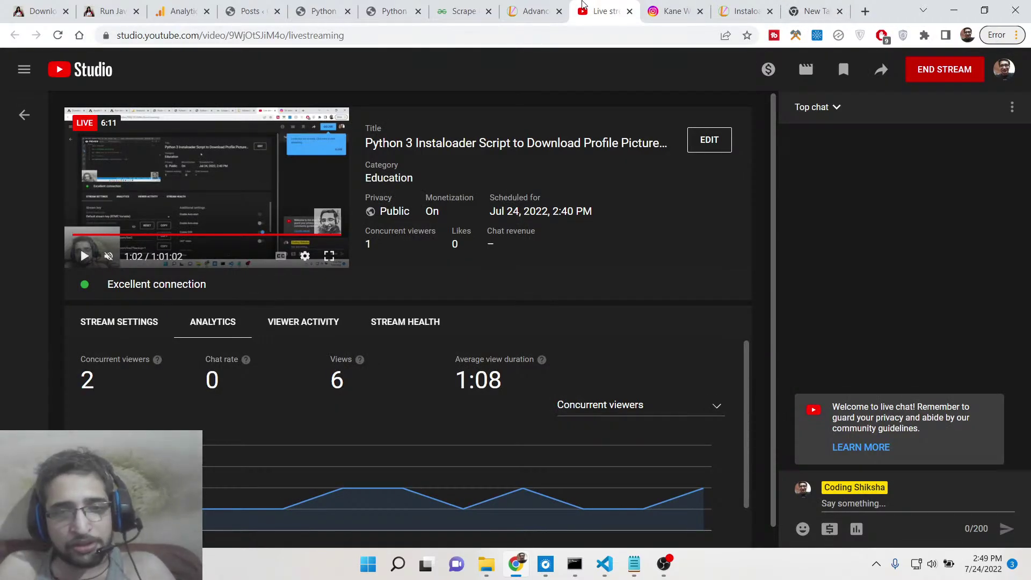